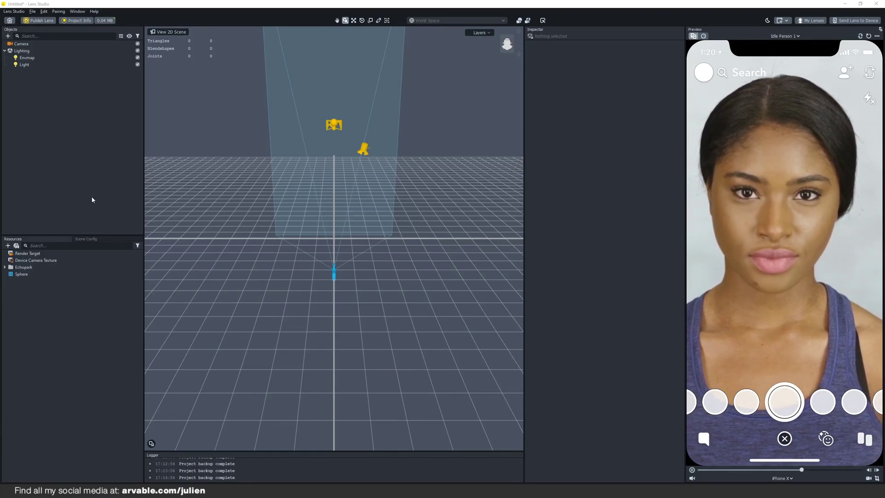
# - Add a Sphere mesh to the scene and import the BlurControl script file into Resources
pyautogui.click(8, 36)
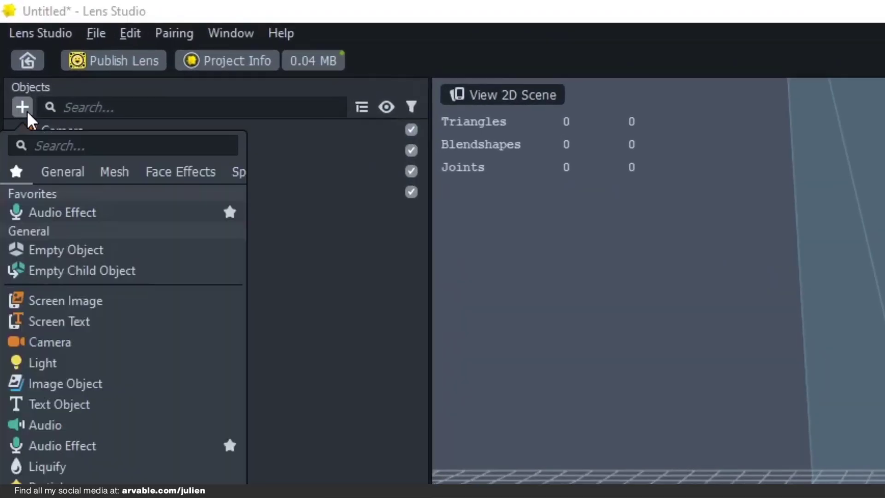
pyautogui.scroll(-2, 36, 105)
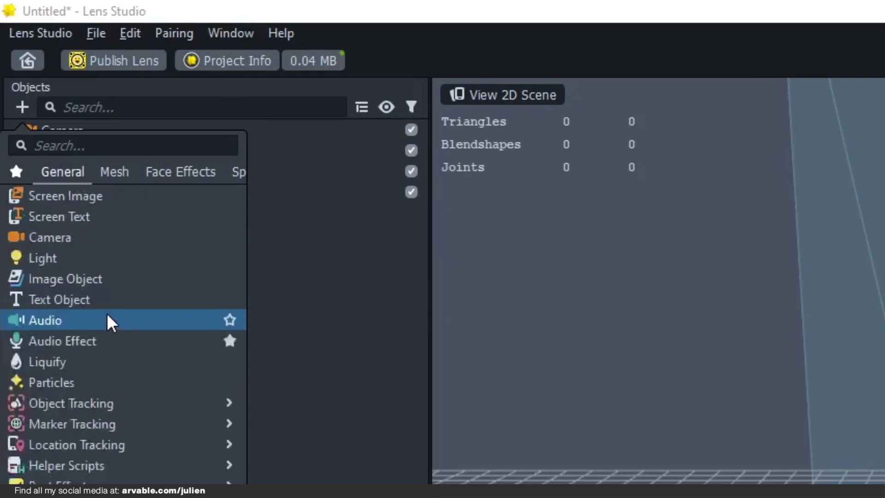
pyautogui.scroll(-3, 98, 323)
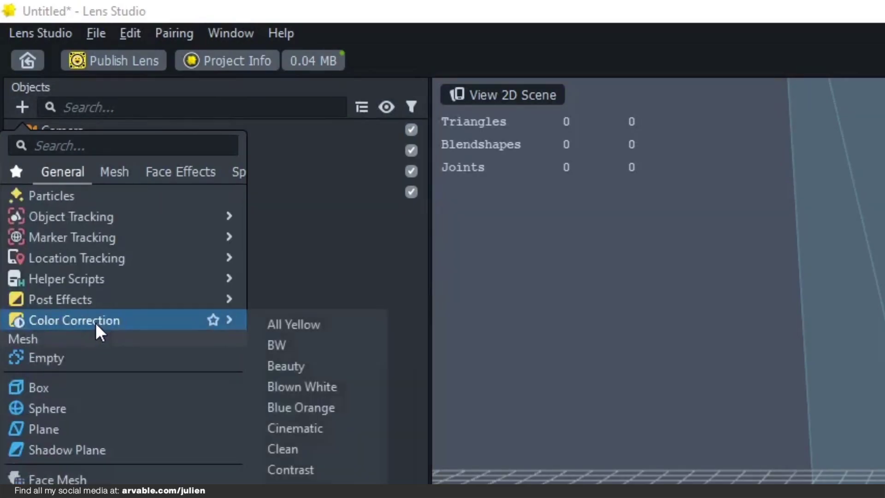
pyautogui.click(42, 407)
pyautogui.click(70, 165)
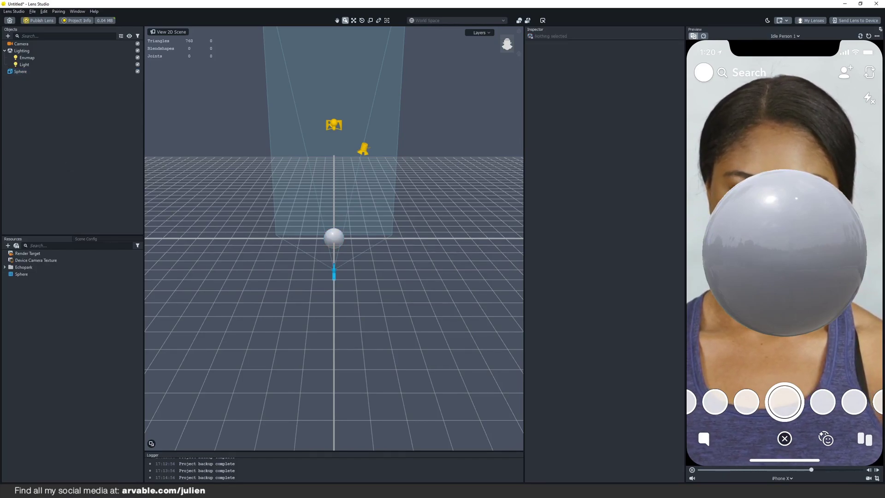
pyautogui.moveTo(1, 120); pyautogui.dragTo(54, 362)
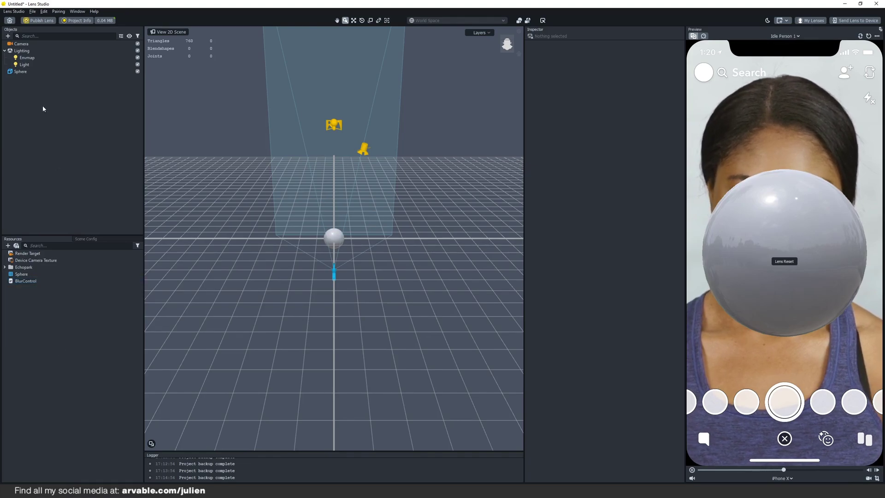
# - Create an empty scene object running BlurControl, then import the BlurHorizontal, BlurVertical and Highlight materials
pyautogui.rightClick(38, 94)
pyautogui.click(54, 97)
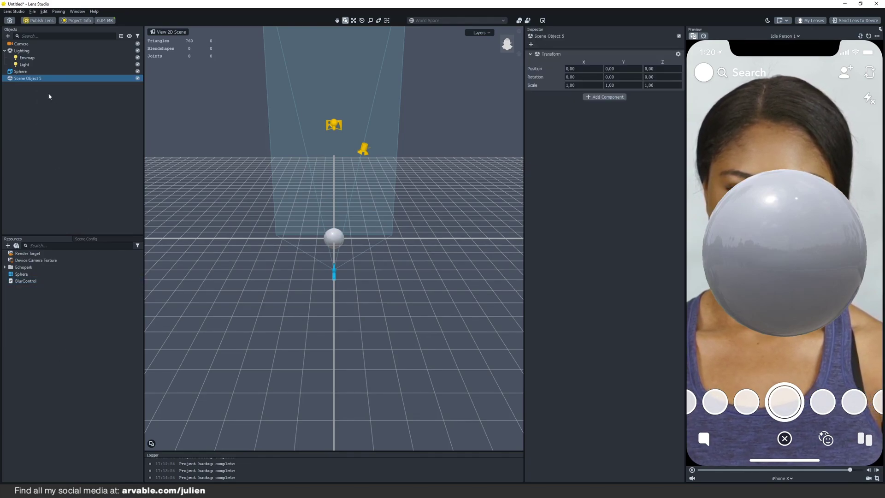
pyautogui.moveTo(26, 281); pyautogui.dragTo(188, 313)
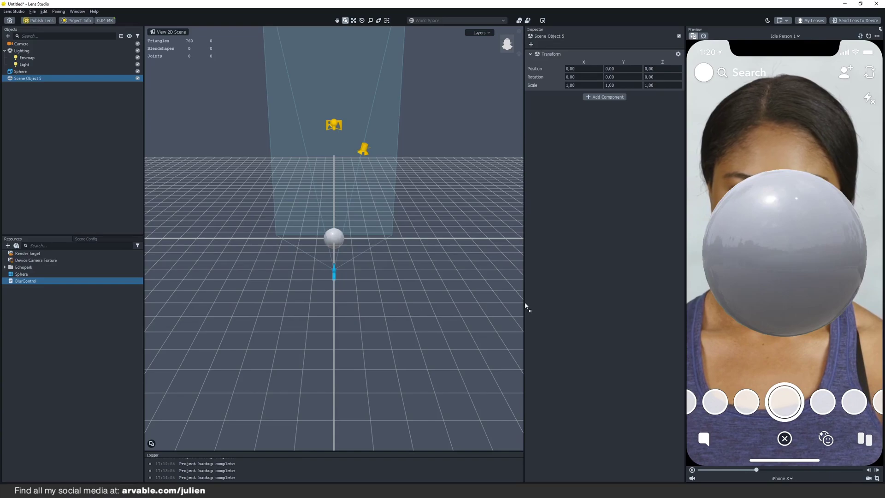
pyautogui.moveTo(586, 147); pyautogui.dragTo(580, 173)
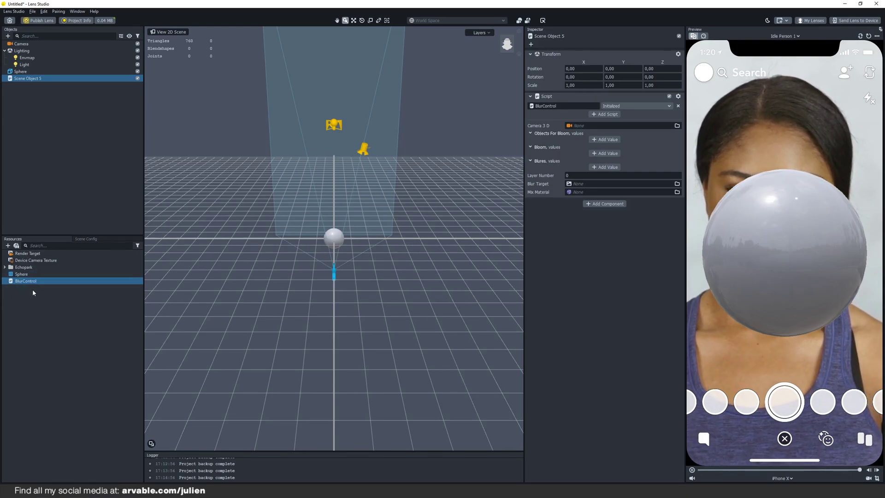
pyautogui.click(102, 366)
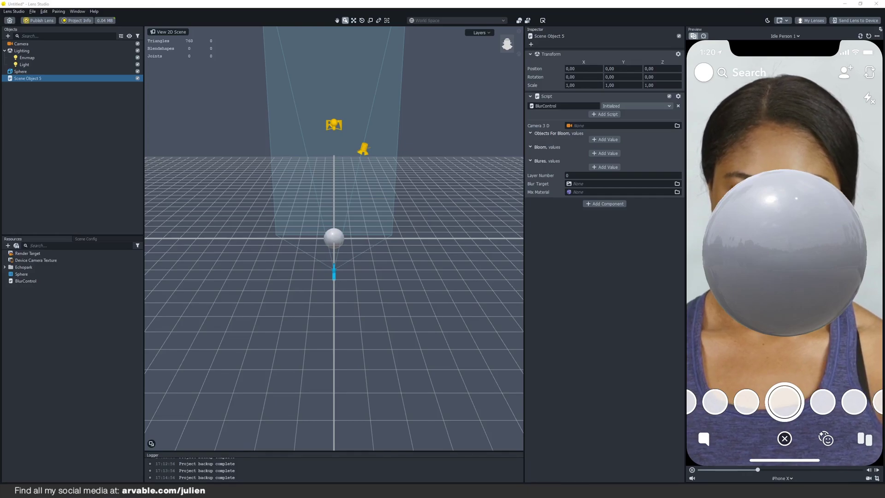
pyautogui.moveTo(0, 166); pyautogui.dragTo(81, 318)
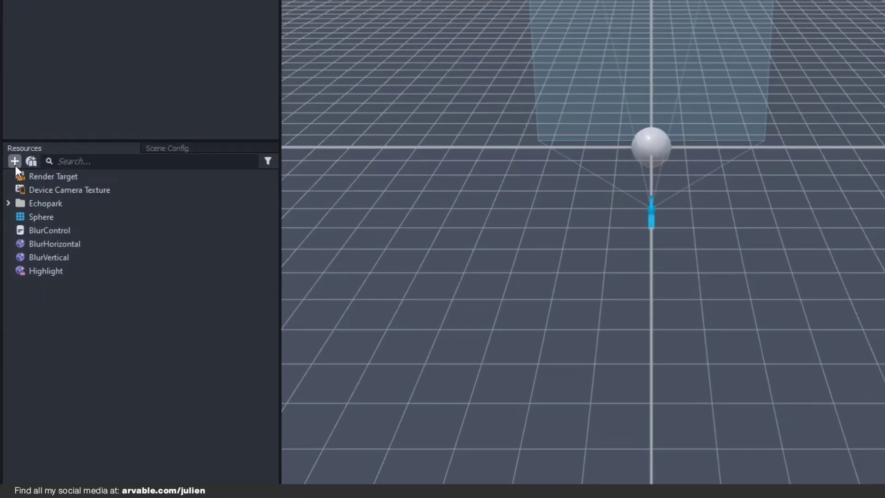
# - Add a render target resource named 'Blur Target'
pyautogui.click(7, 245)
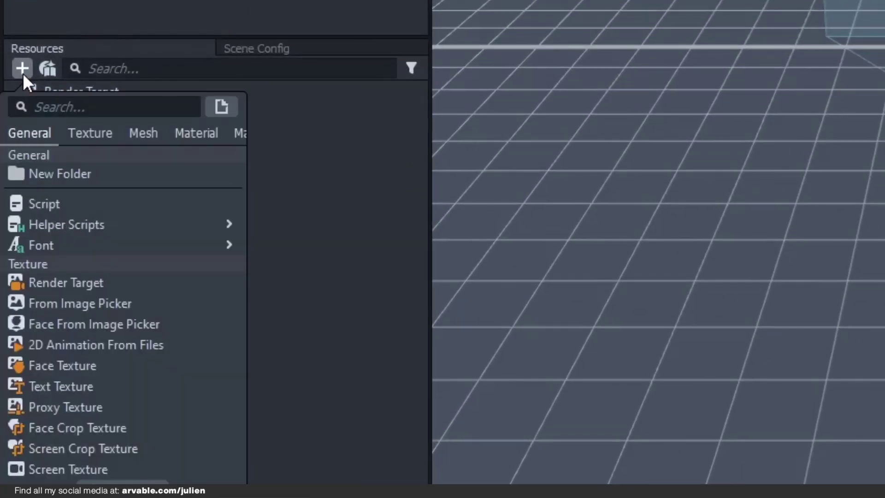
pyautogui.click(70, 283)
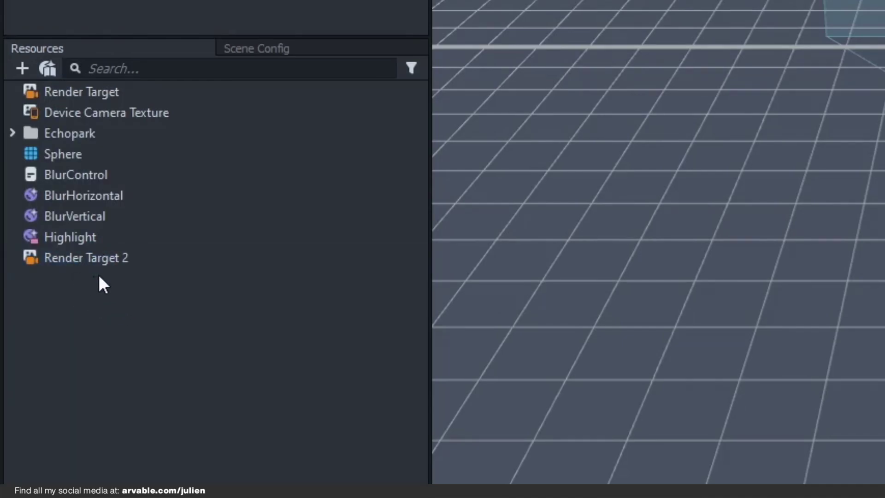
pyautogui.rightClick(97, 260)
pyautogui.click(132, 274)
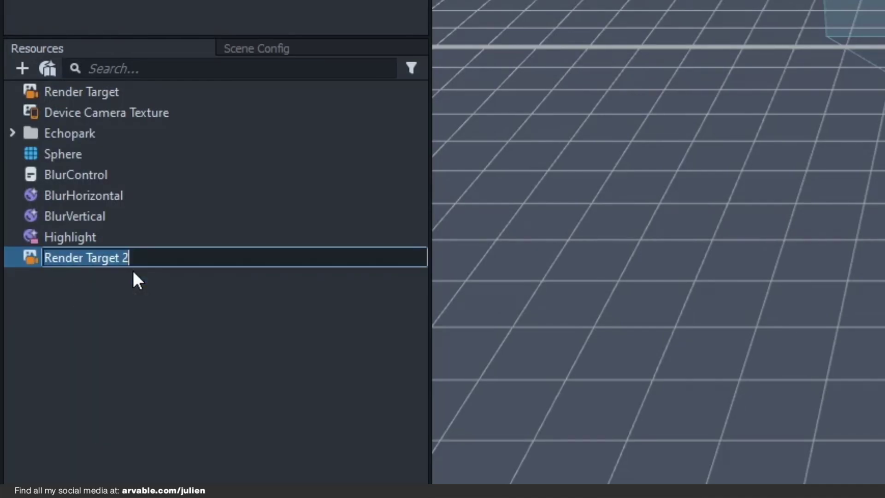
pyautogui.write('Blur Target')
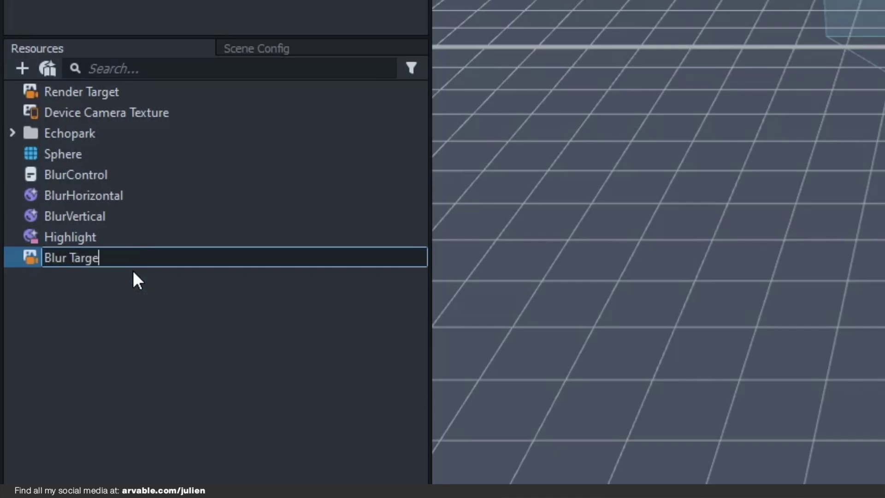
pyautogui.press('Return')
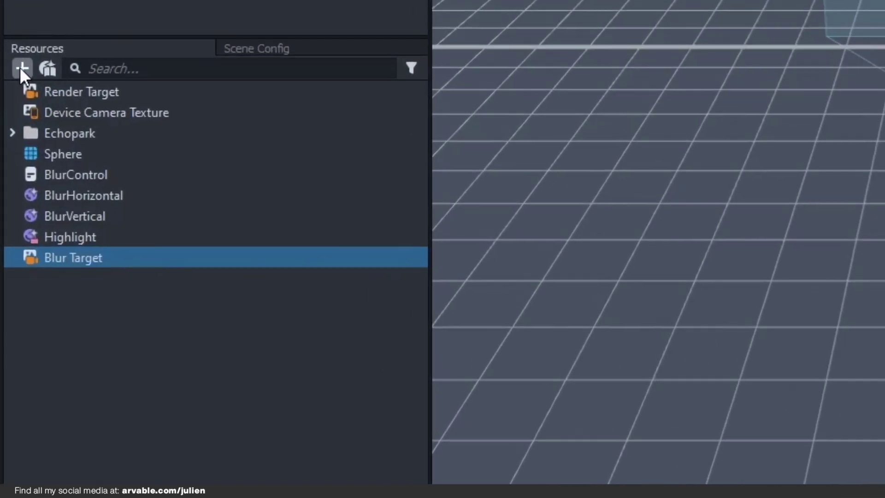
# - Add a second render target resource named 'Bloom Target'
pyautogui.click(7, 246)
pyautogui.click(64, 283)
pyautogui.rightClick(85, 287)
pyautogui.click(96, 293)
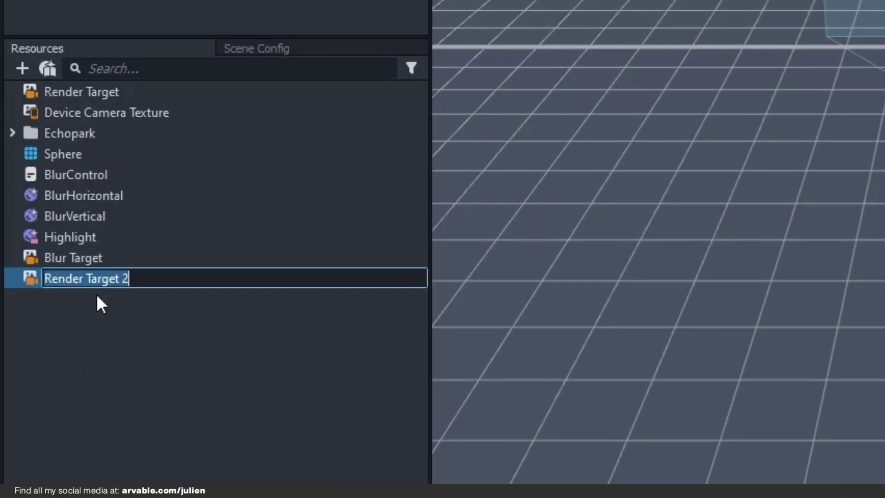
pyautogui.write('Bloo')
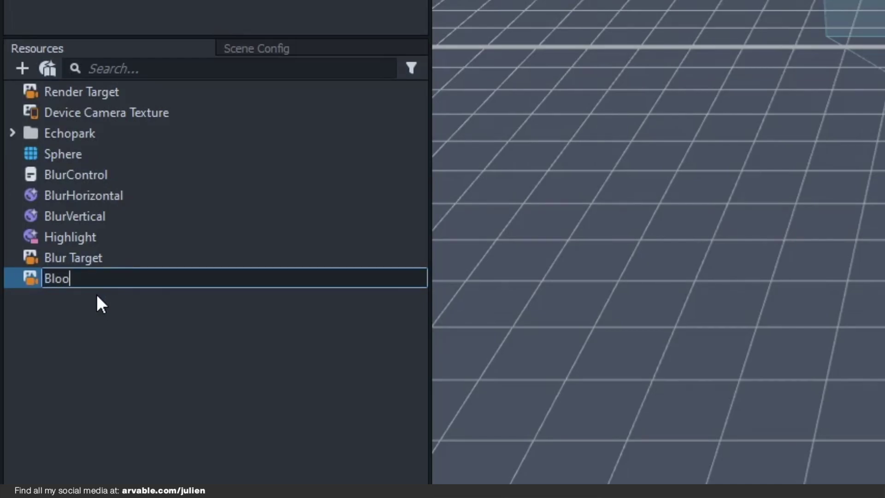
pyautogui.write('m Target')
pyautogui.press('Return')
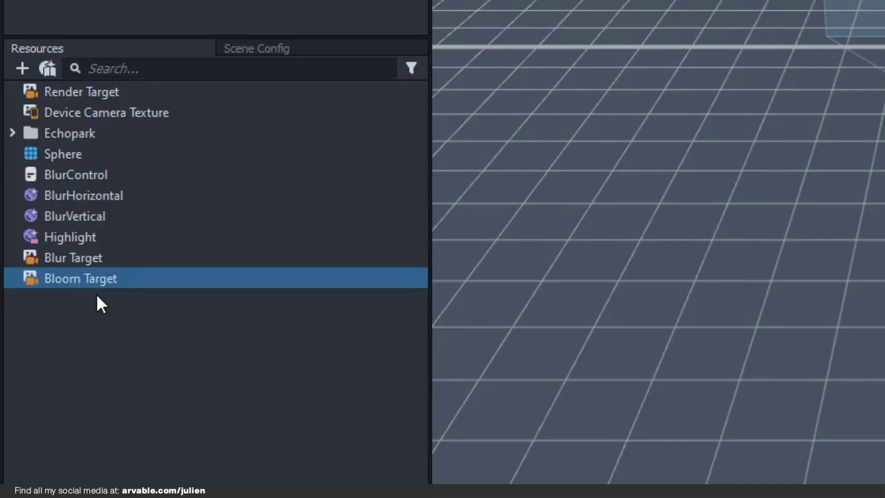
pyautogui.click(96, 296)
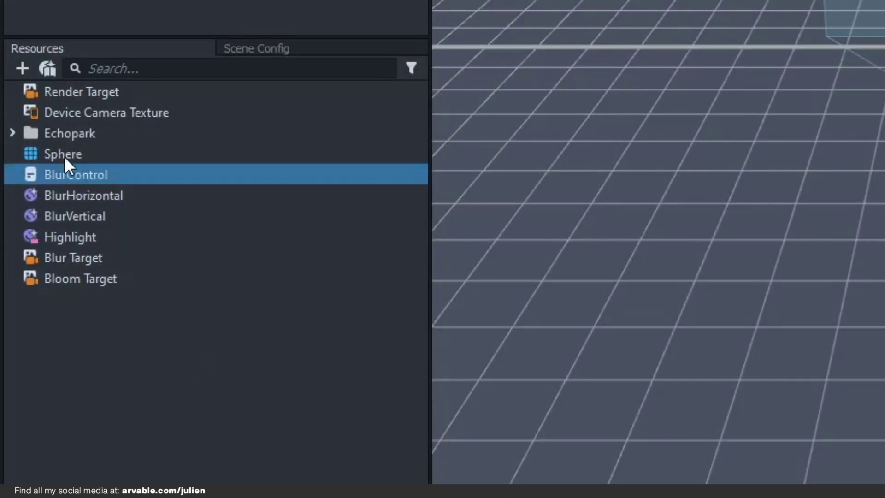
# - Add a new Unlit material to Resources and show its properties
pyautogui.click(22, 69)
pyautogui.scroll(-12, 80, 246)
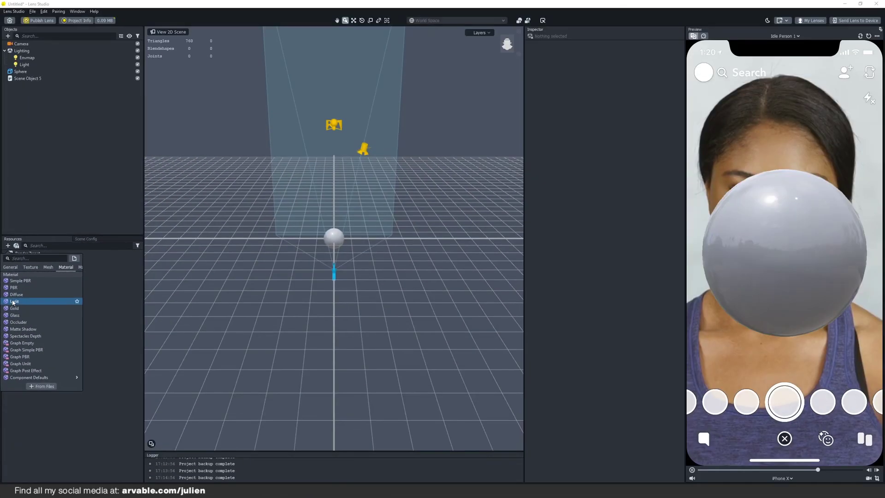
pyautogui.click(41, 236)
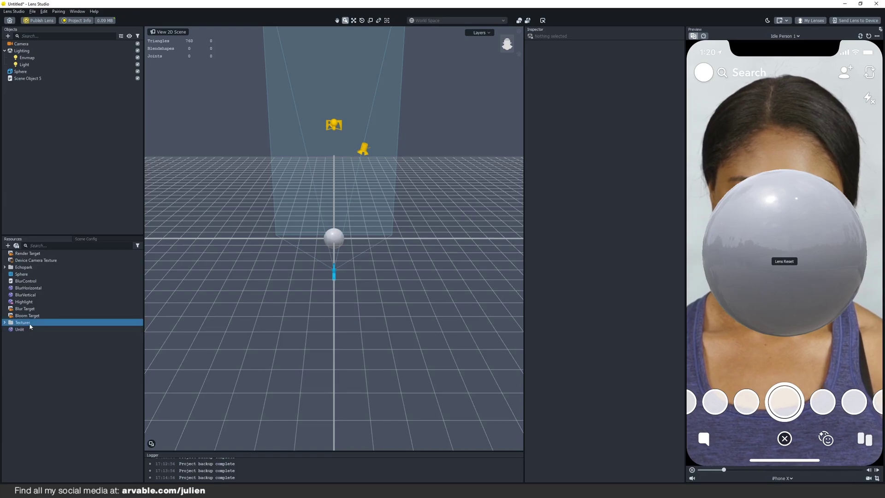
pyautogui.click(28, 330)
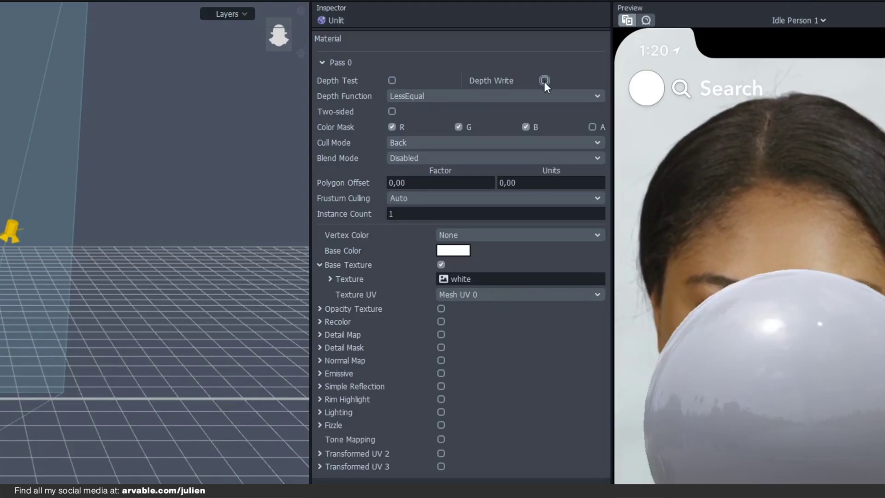
# - Enable Color Mask A, set Blend Mode to Add, and use Bloom Target as the texture
pyautogui.click(592, 128)
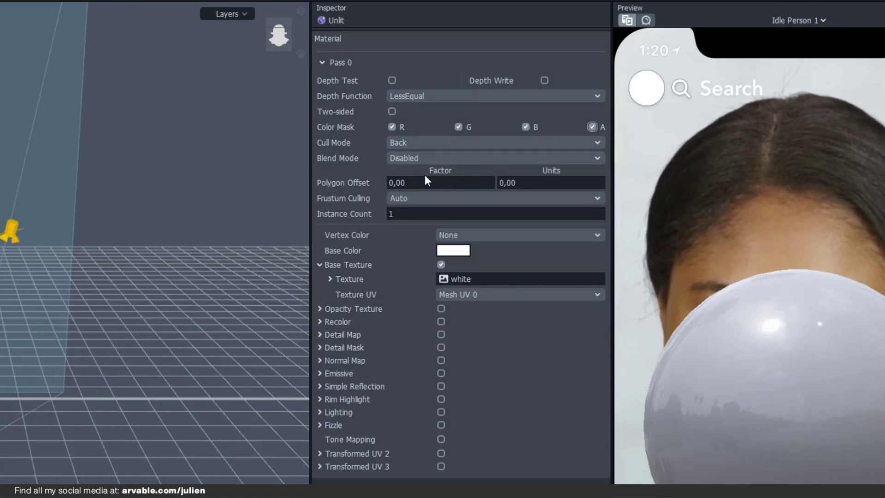
pyautogui.click(395, 157)
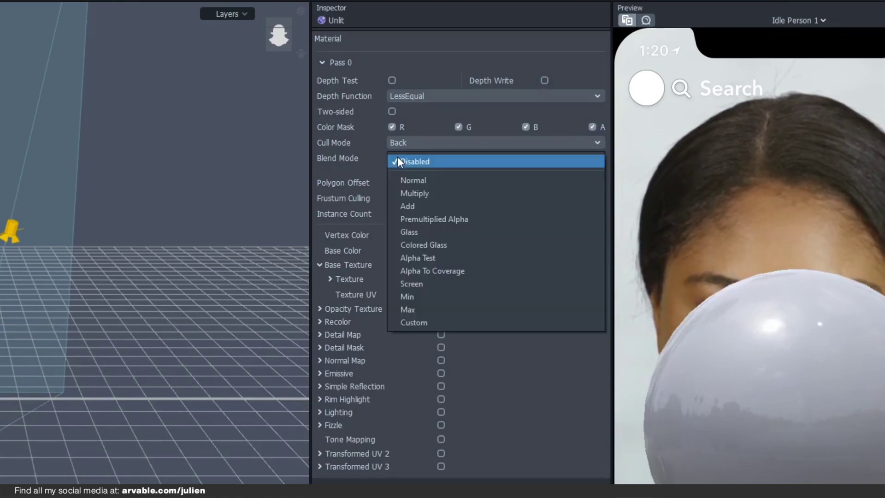
pyautogui.click(408, 206)
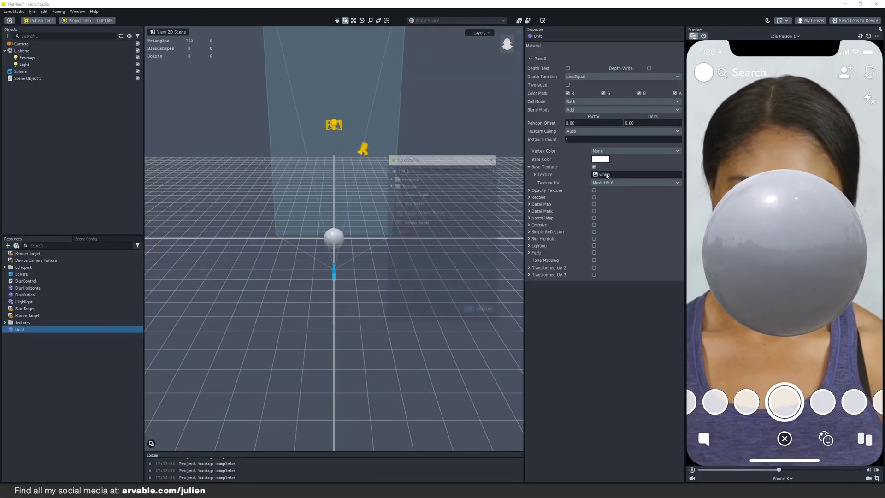
pyautogui.click(461, 279)
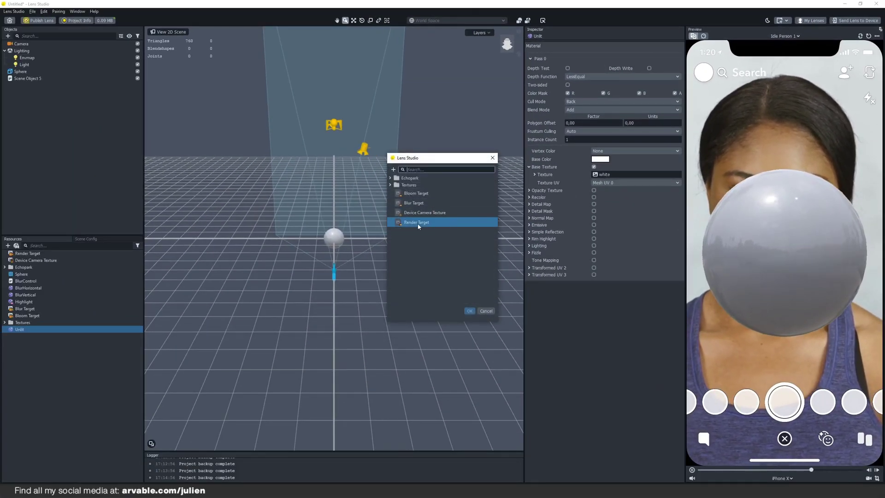
pyautogui.click(416, 193)
pyautogui.click(469, 311)
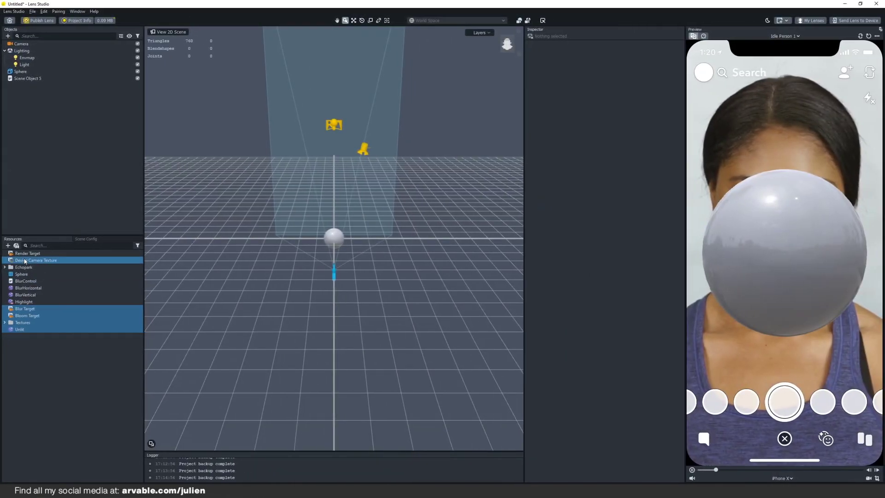
# - Rename Scene Object 5 to 'Glow'
pyautogui.click(26, 352)
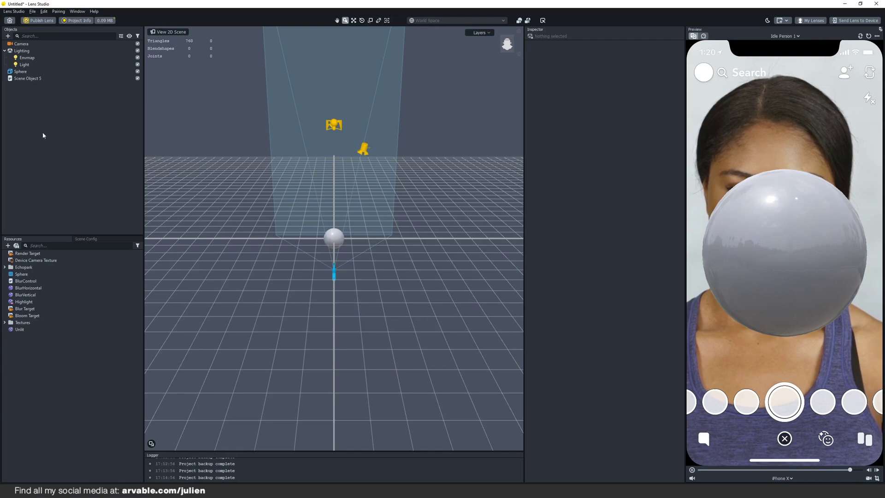
pyautogui.click(27, 79)
pyautogui.rightClick(27, 80)
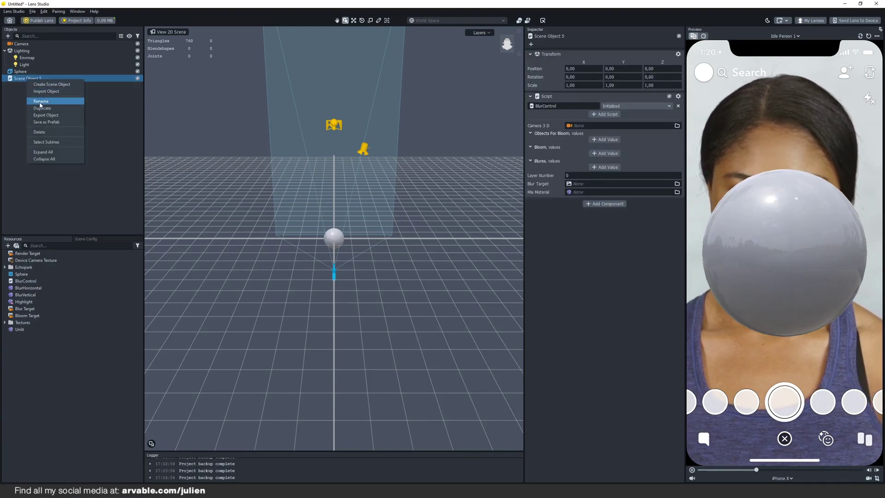
pyautogui.click(39, 104)
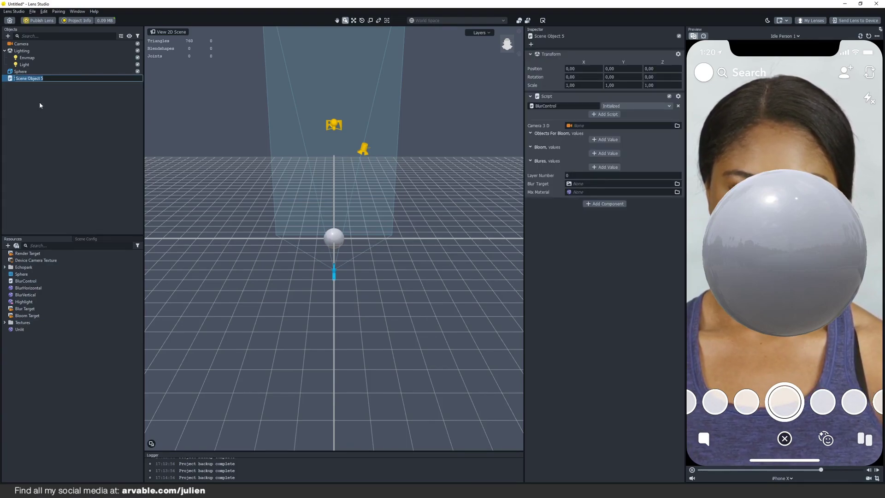
pyautogui.write('Glow')
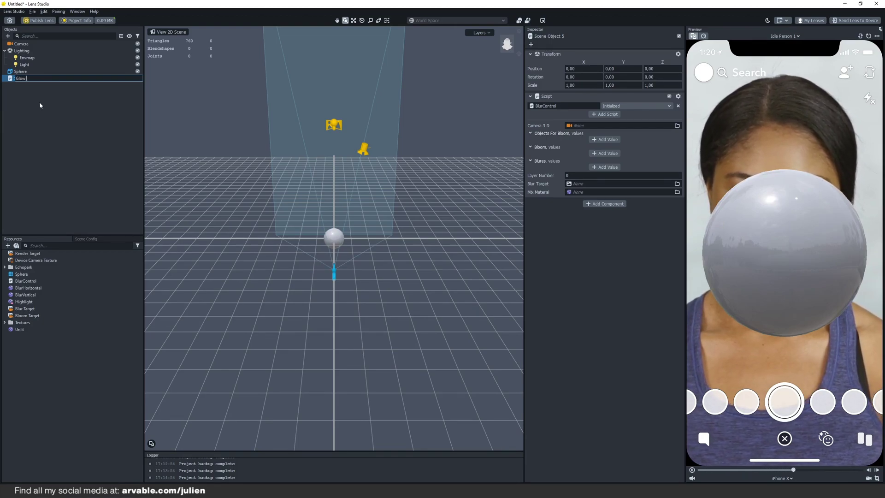
pyautogui.press('Return')
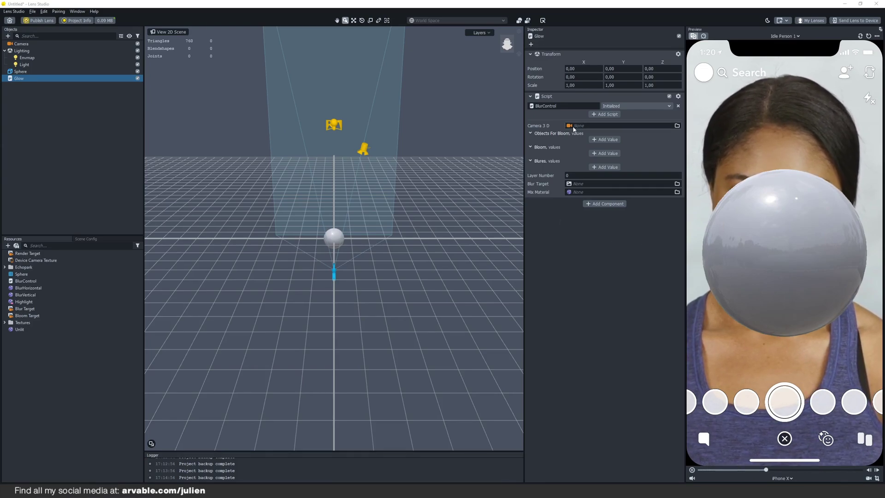
# - Set the script's Camera 3D to Camera.Camera and add Sphere to Objects For Bloom
pyautogui.click(574, 127)
pyautogui.doubleClick(421, 178)
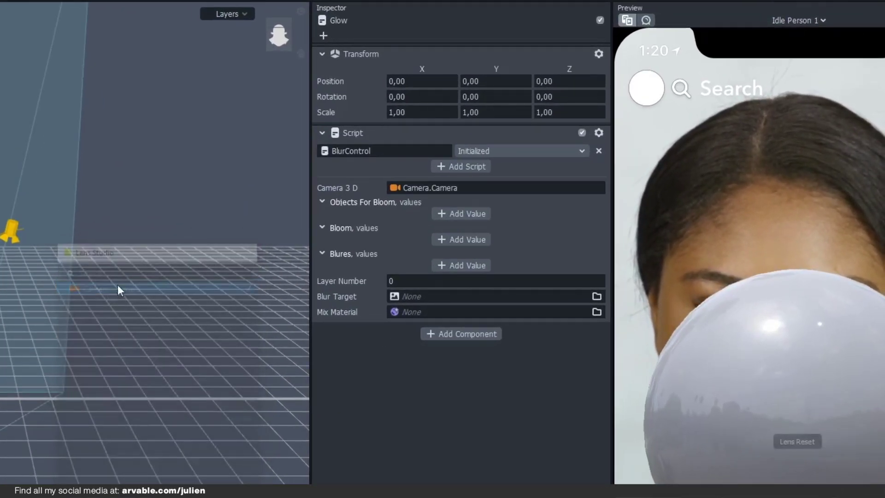
pyautogui.click(461, 214)
pyautogui.click(424, 214)
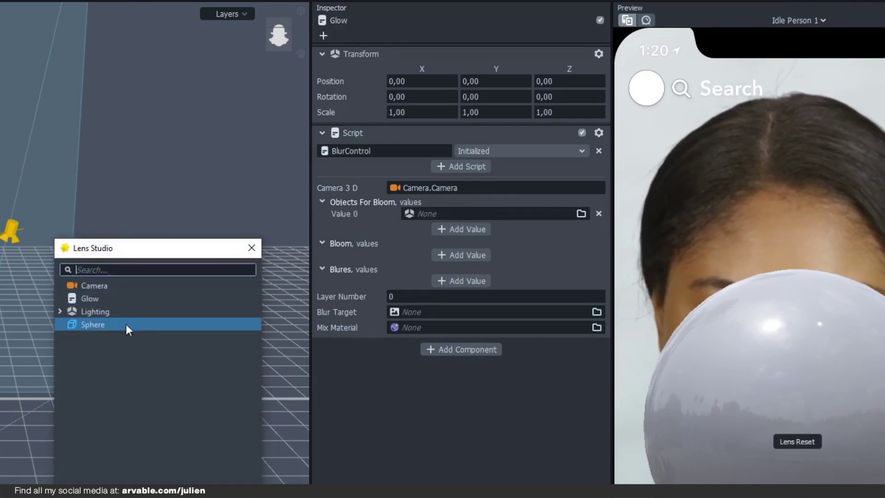
pyautogui.click(79, 324)
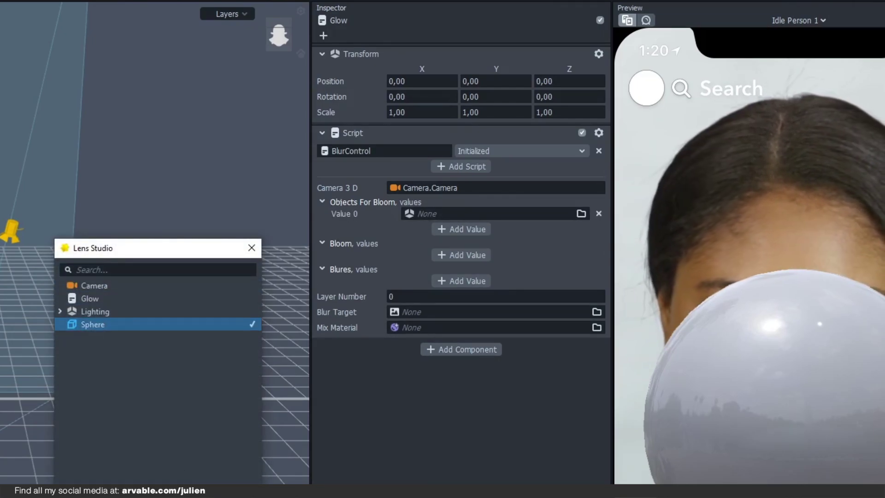
pyautogui.click(406, 339)
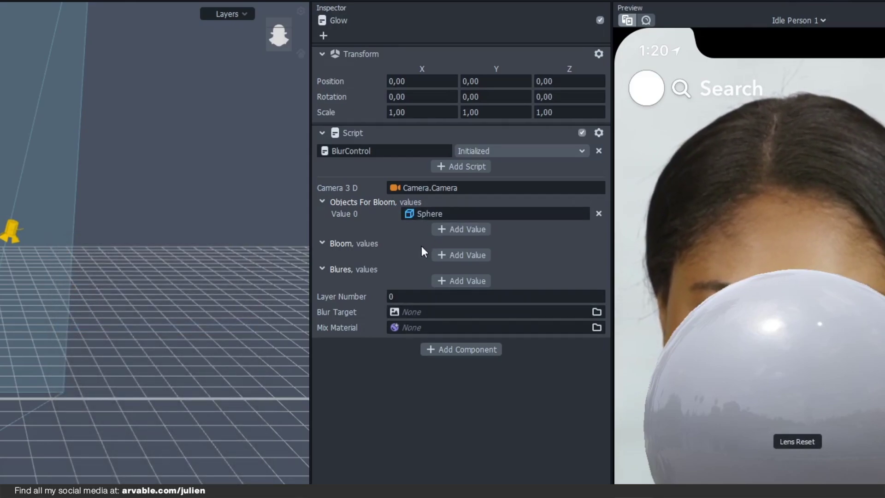
# - Assign Highlight as the bloom material and BlurVertical and BlurHorizontal as the two blurs
pyautogui.click(458, 255)
pyautogui.click(431, 255)
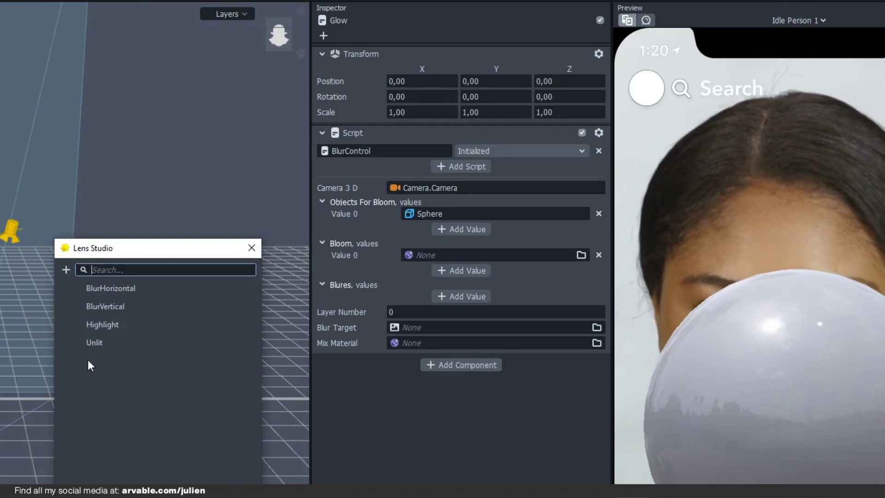
pyautogui.click(114, 326)
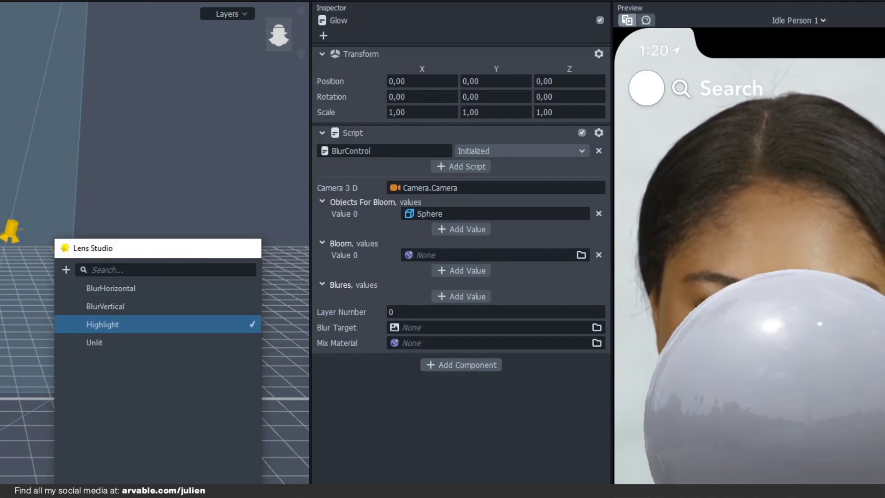
pyautogui.click(458, 297)
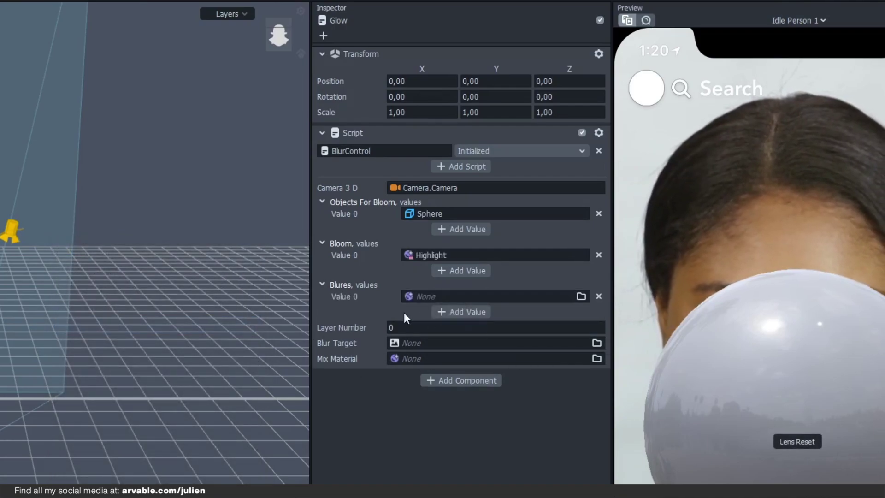
pyautogui.click(447, 297)
pyautogui.click(102, 307)
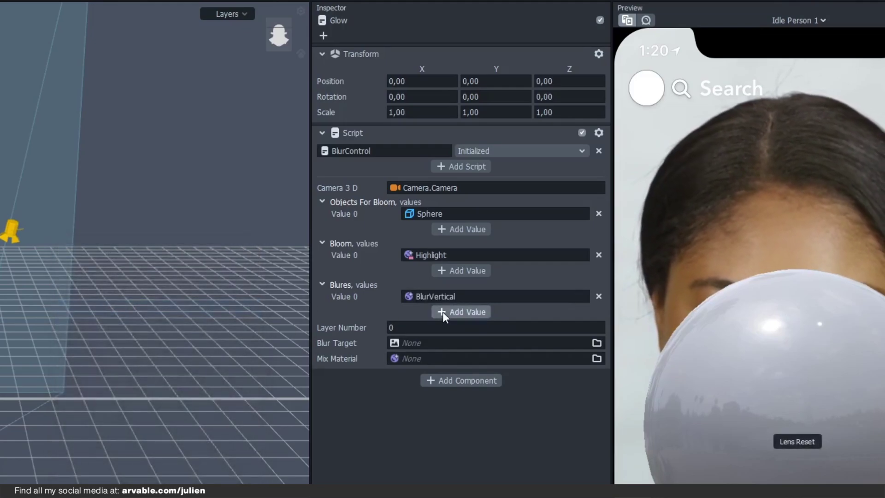
pyautogui.click(461, 311)
pyautogui.click(437, 316)
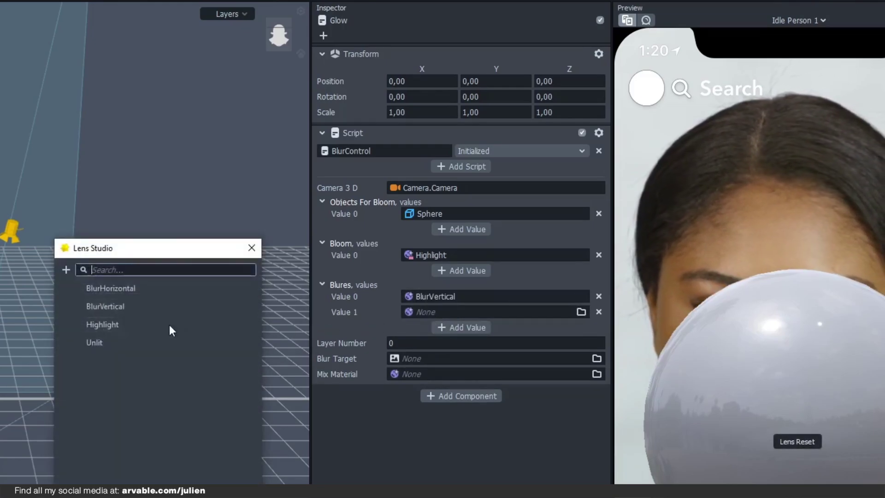
pyautogui.click(112, 292)
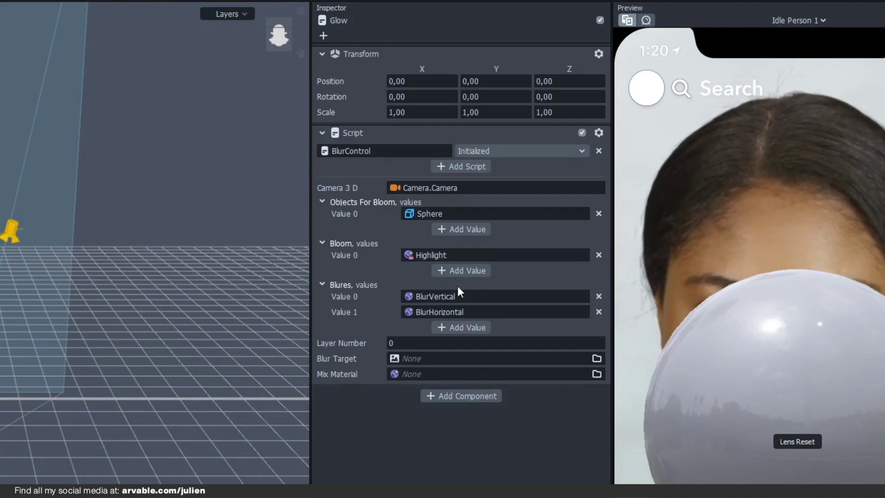
# - Set the blur target texture to Blur Target and the mix material to Unlit
pyautogui.click(413, 359)
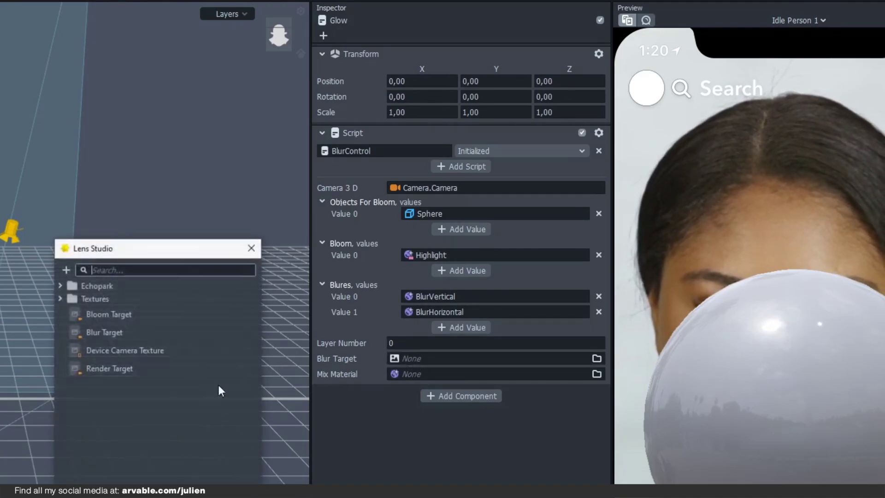
pyautogui.click(118, 333)
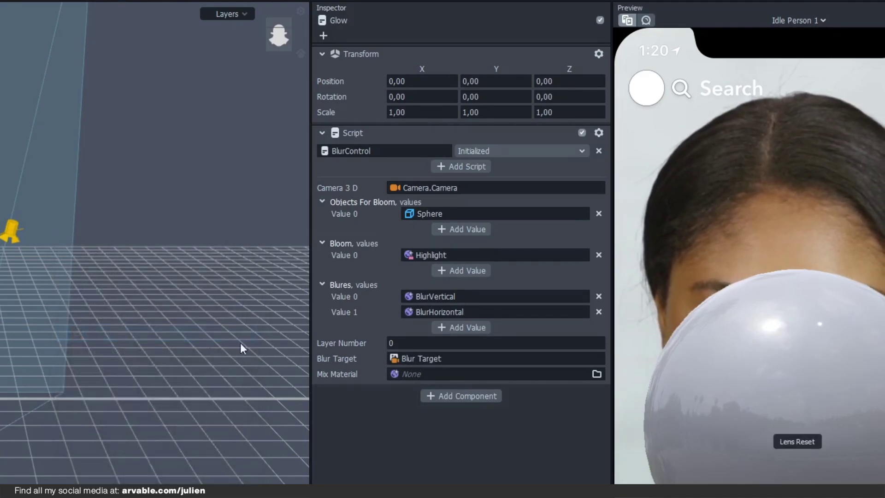
pyautogui.click(406, 373)
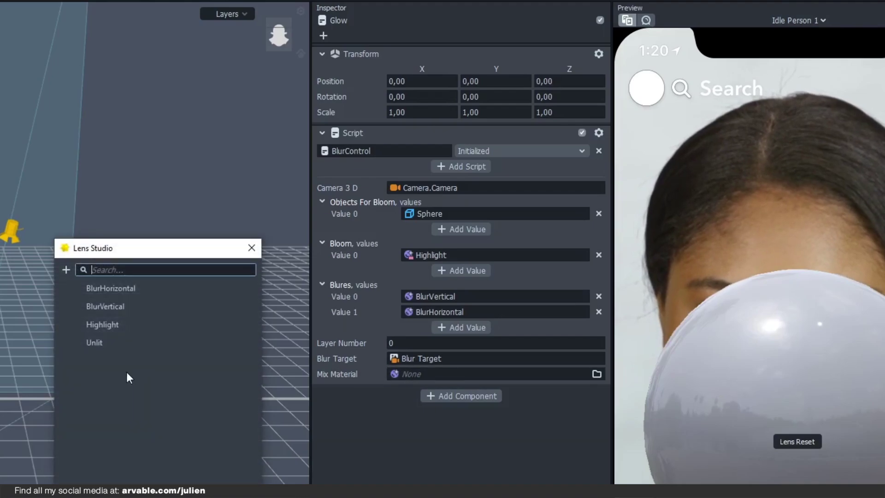
pyautogui.click(103, 344)
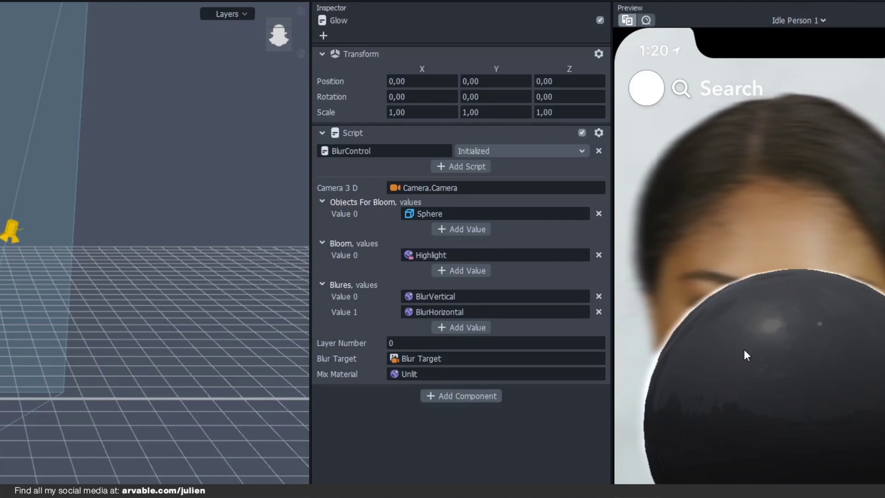
# - Set the Glow script's Layer Number to 1 and orbit the scene view around the sphere
pyautogui.click(384, 342)
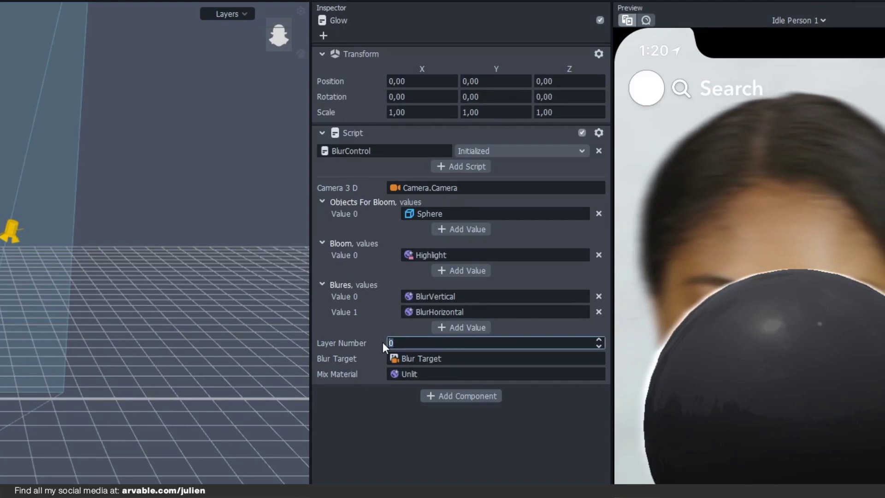
pyautogui.write('1')
pyautogui.press('Return')
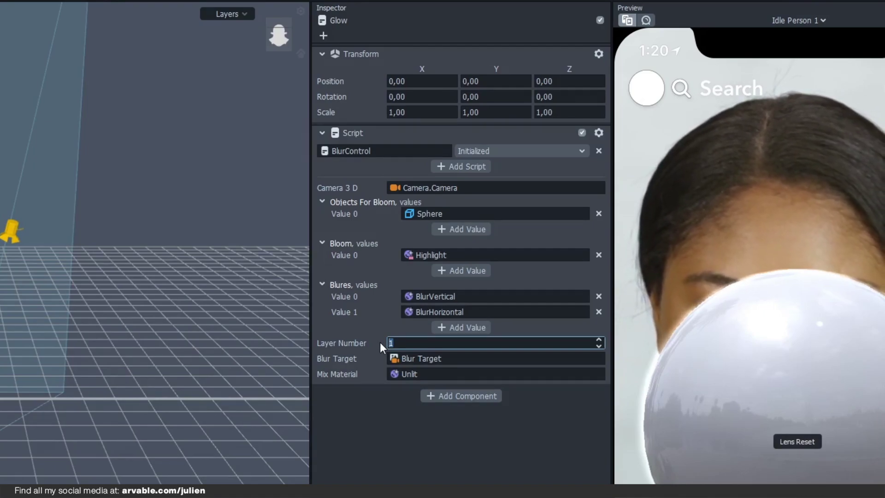
pyautogui.write('3')
pyautogui.press('Return')
pyautogui.write('1')
pyautogui.press('Return')
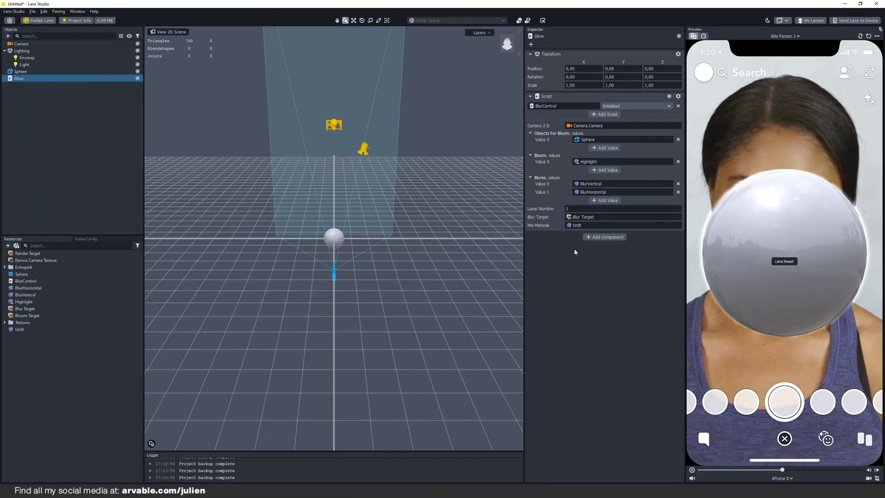
pyautogui.click(579, 251)
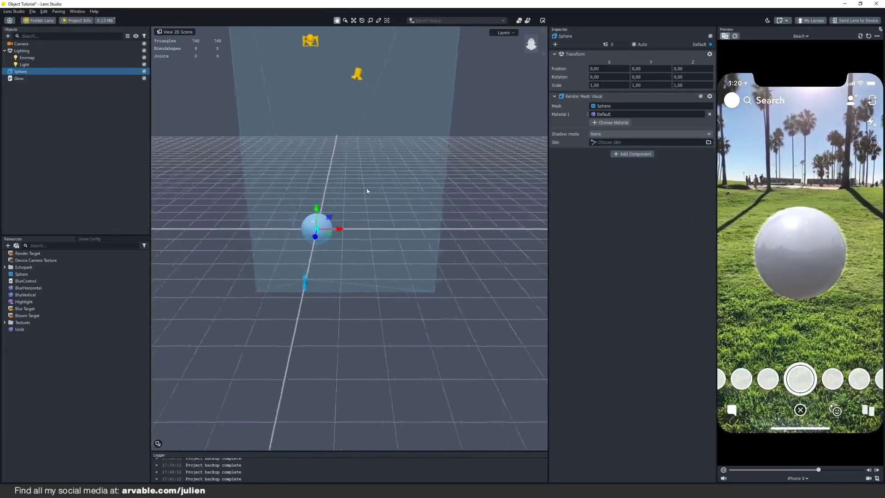
pyautogui.keyDown('alt'); pyautogui.moveTo(367, 191); pyautogui.dragTo(414, 186); pyautogui.keyUp('alt')
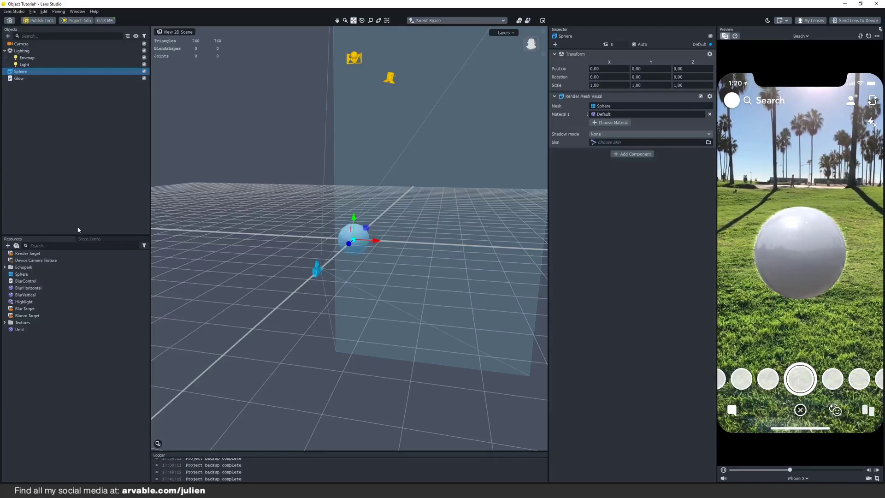
# - Make the sphere cast shadows and scale it to 3 on X, Y and Z
pyautogui.click(609, 134)
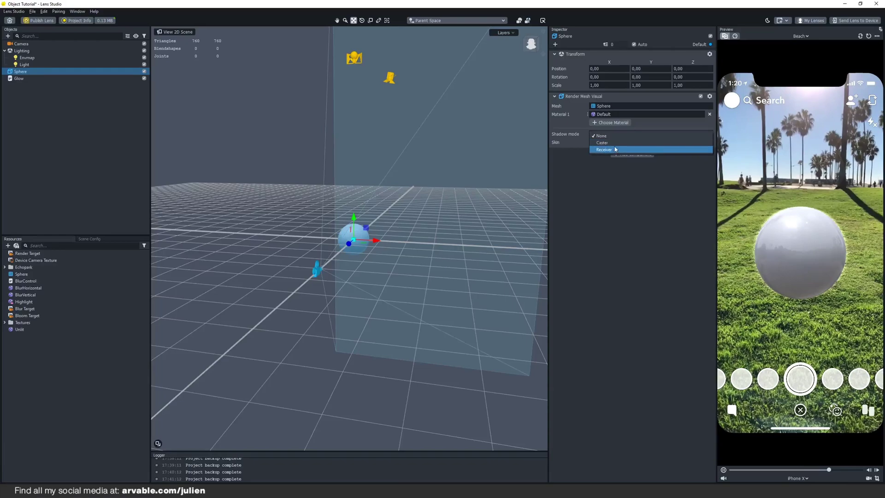
pyautogui.click(611, 143)
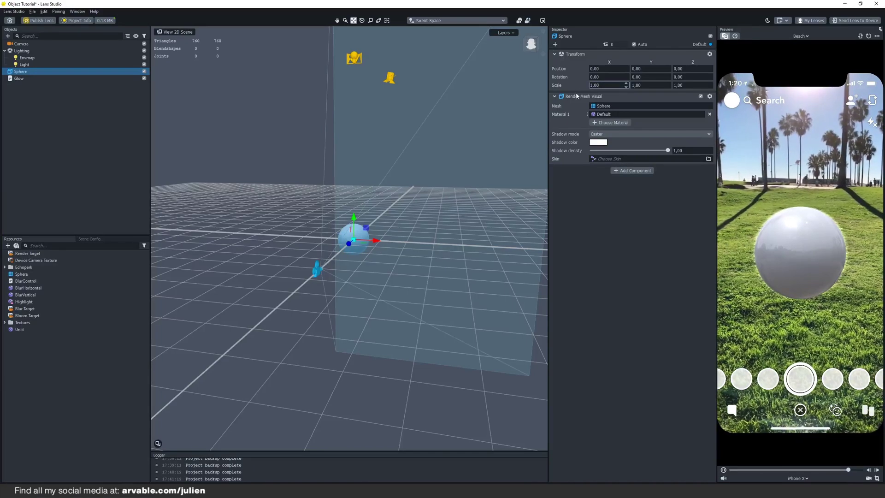
pyautogui.write('3')
pyautogui.press('Tab')
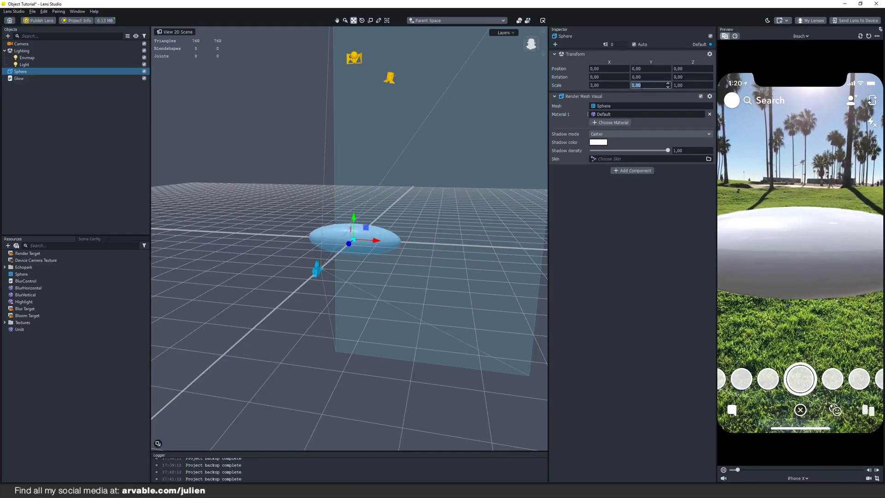
pyautogui.write('3')
pyautogui.press('Tab')
pyautogui.write('3')
# - Raise the sphere to a Y position of 20
pyautogui.click(632, 69)
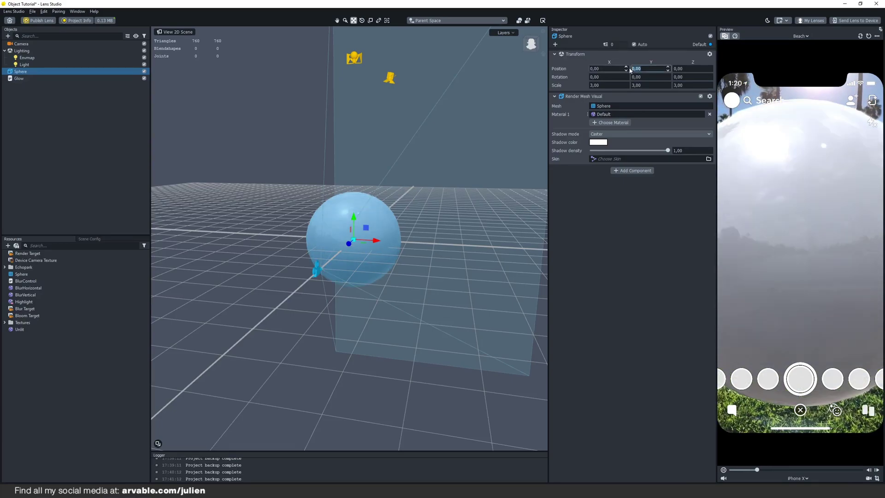
pyautogui.press('Return')
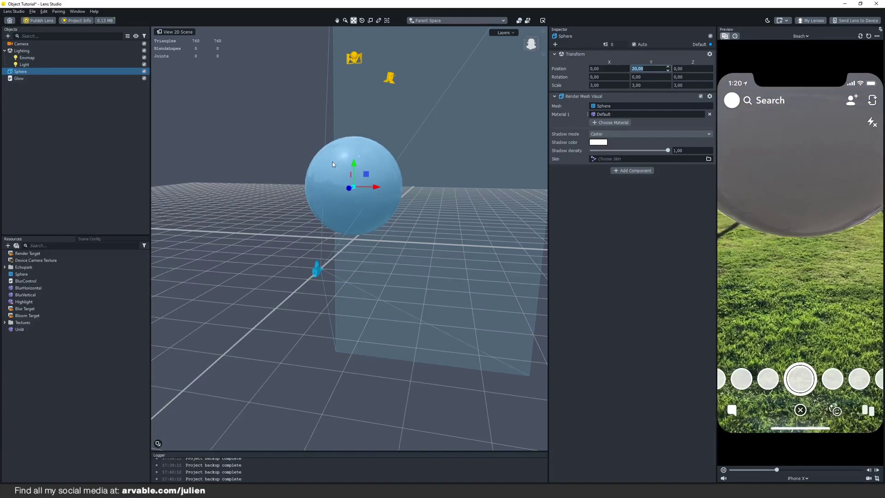
pyautogui.keyDown('alt'); pyautogui.moveTo(333, 162); pyautogui.dragTo(408, 164); pyautogui.keyUp('alt')
# - Turn on Shadows for the Light source
pyautogui.click(39, 65)
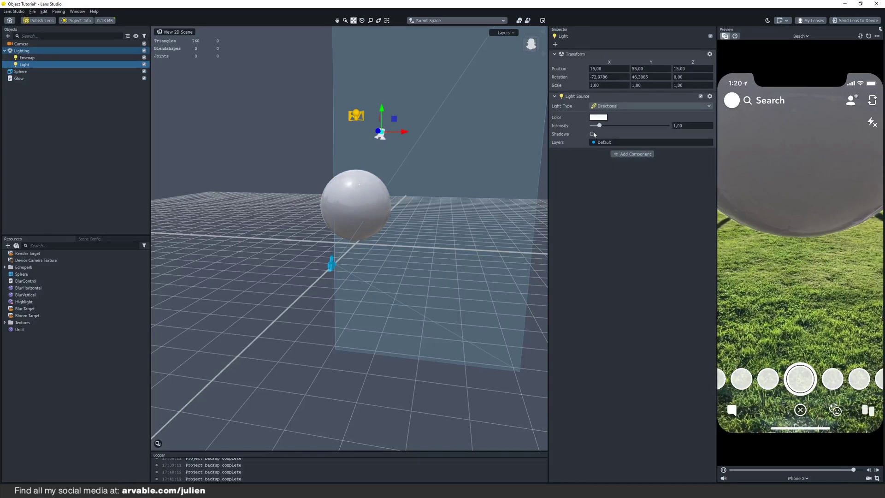
pyautogui.click(592, 134)
pyautogui.click(25, 114)
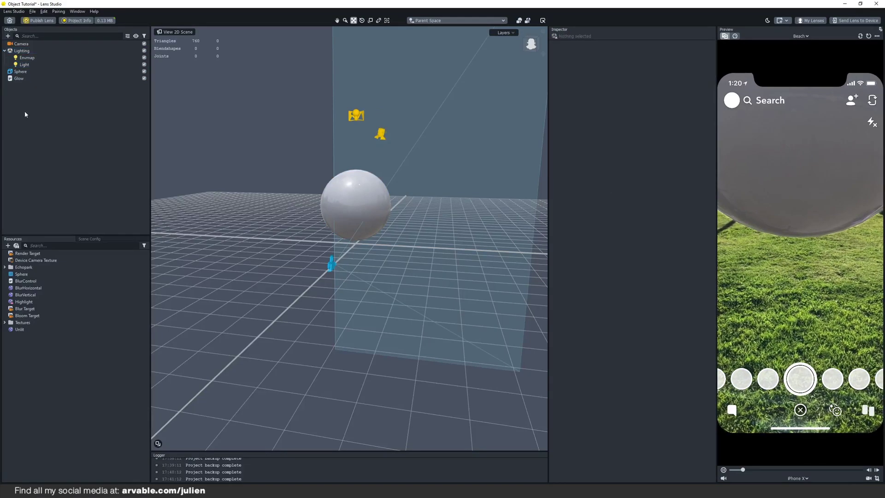
# - Add a Matte Shadow plane to the scene by searching 'sha'
pyautogui.click(8, 35)
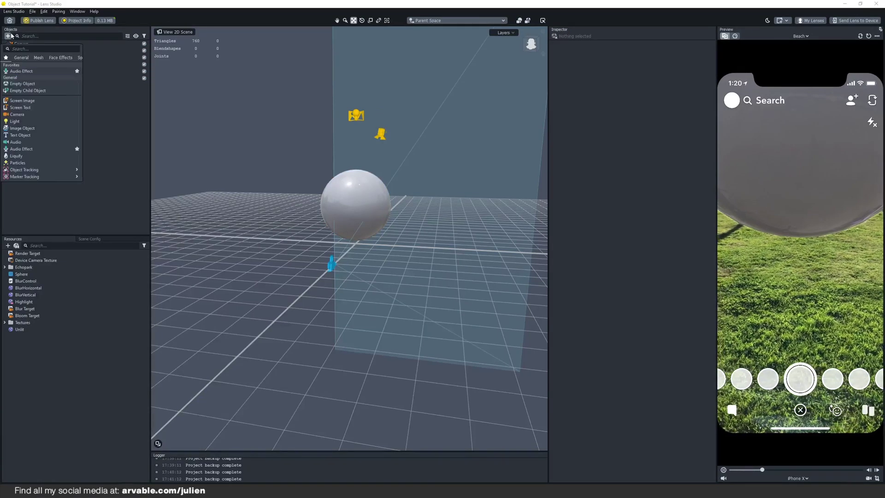
pyautogui.write('sha')
pyautogui.click(23, 62)
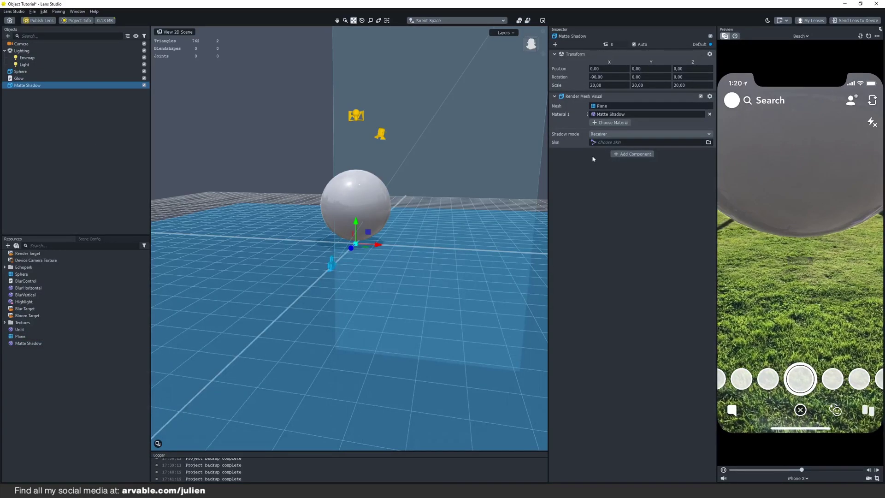
# - Add a Device Tracking component to the camera
pyautogui.click(63, 130)
pyautogui.click(21, 44)
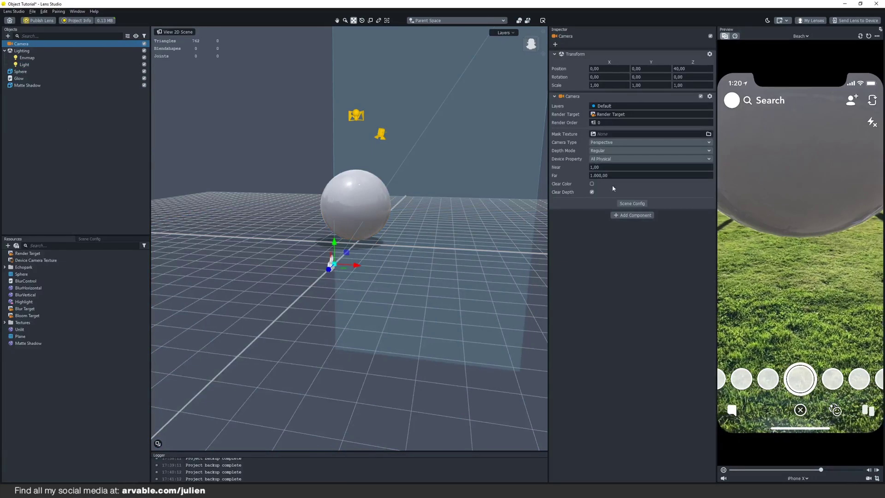
pyautogui.click(633, 214)
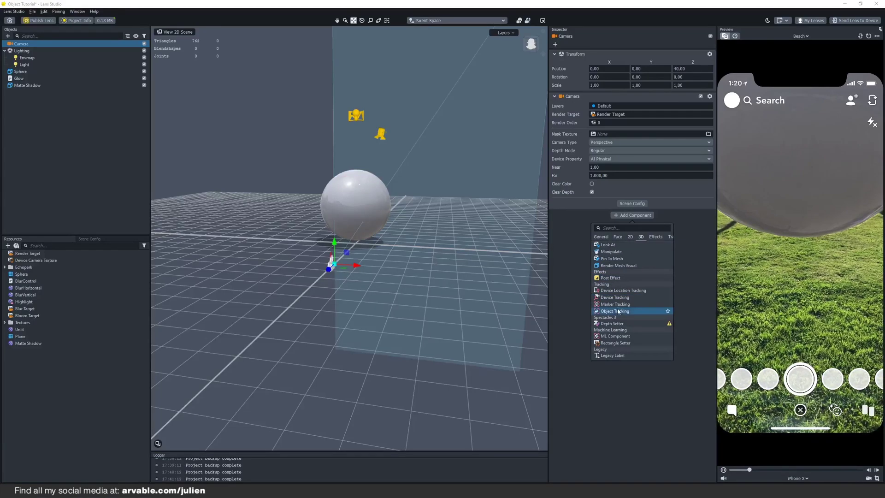
pyautogui.click(615, 298)
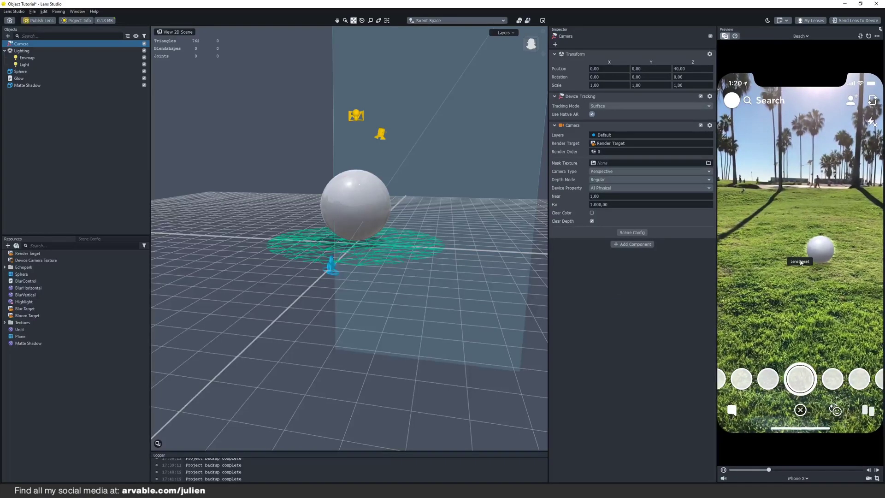
# - Drag the sphere upward to lift it higher above the ground
pyautogui.click(356, 185)
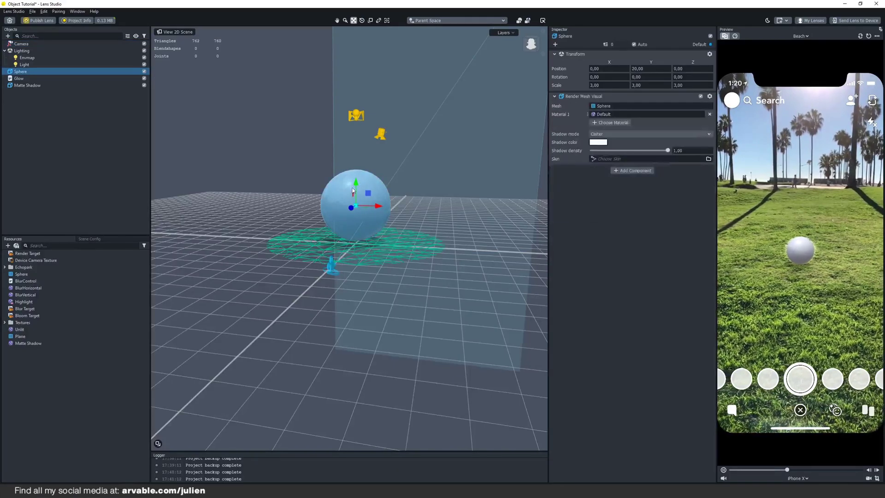
pyautogui.moveTo(356, 184)
pyautogui.mouseDown()
pyautogui.moveTo(356, 136)
pyautogui.moveTo(356, 171)
pyautogui.mouseUp()
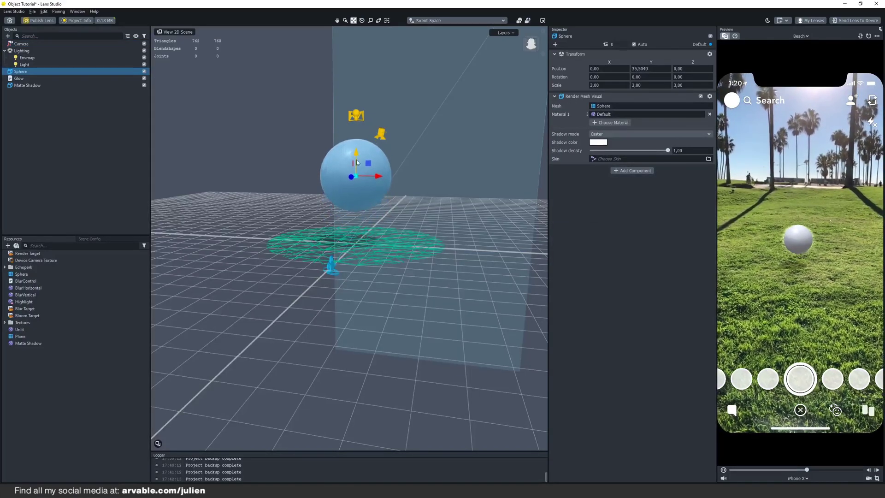
pyautogui.click(796, 231)
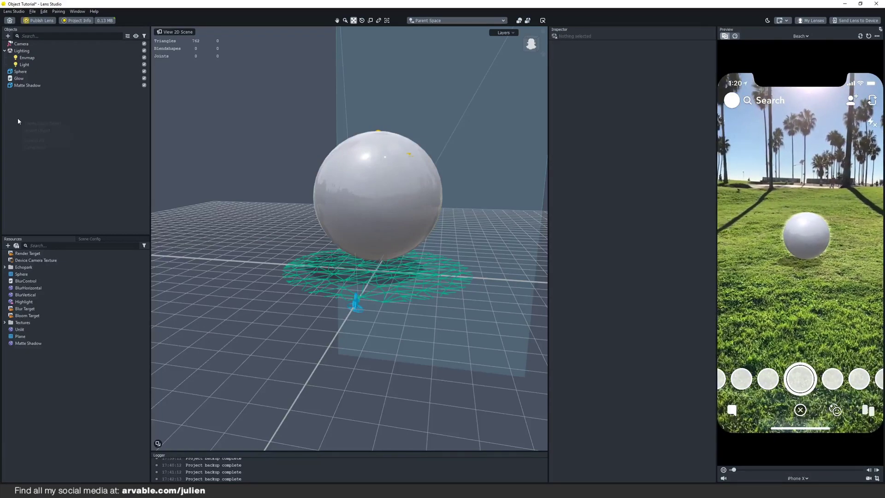
# - Create a new scene object named 'Controller'
pyautogui.click(27, 124)
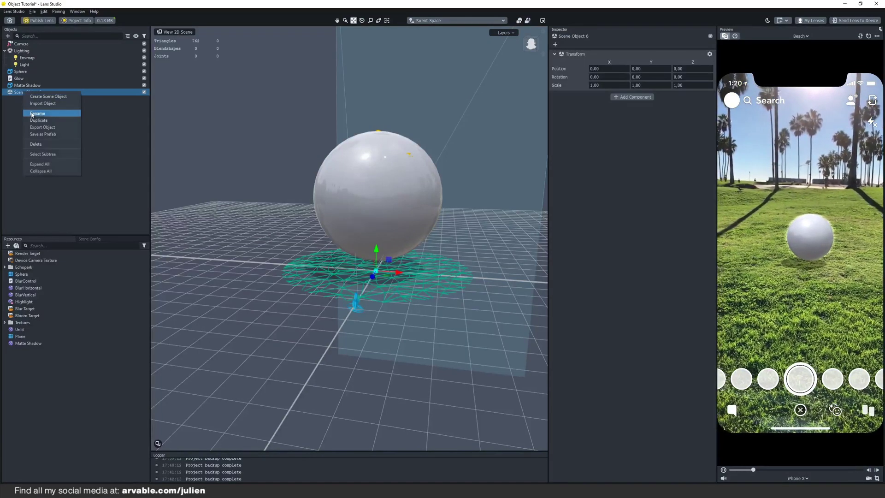
pyautogui.click(31, 114)
pyautogui.write('Controller')
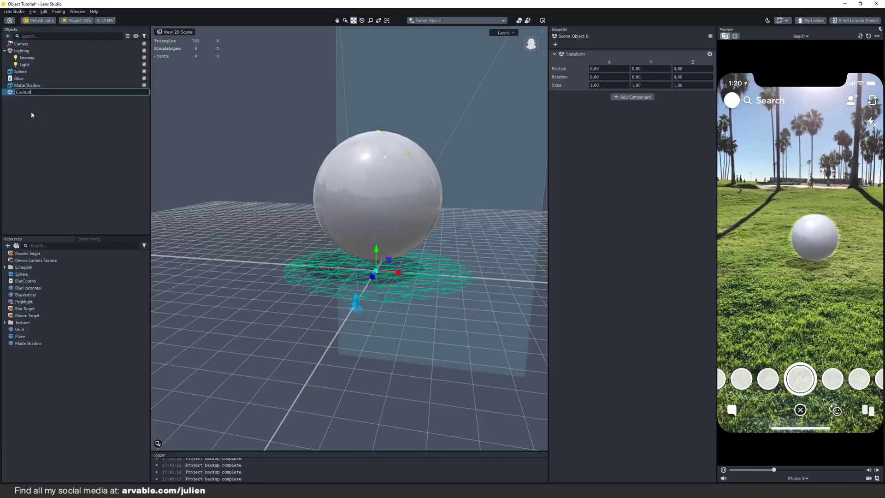
pyautogui.press('Return')
# - Give Controller a Touch component using Camera.Camera and the sphere's mesh visual
pyautogui.click(635, 97)
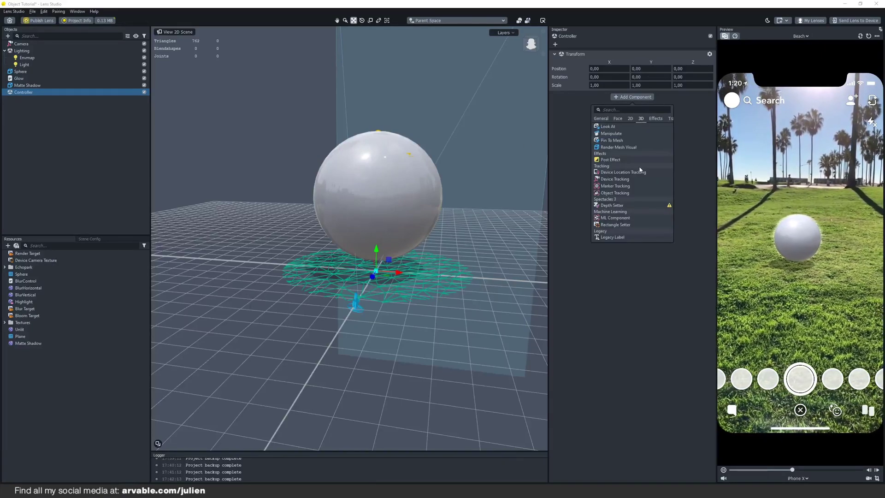
pyautogui.click(604, 160)
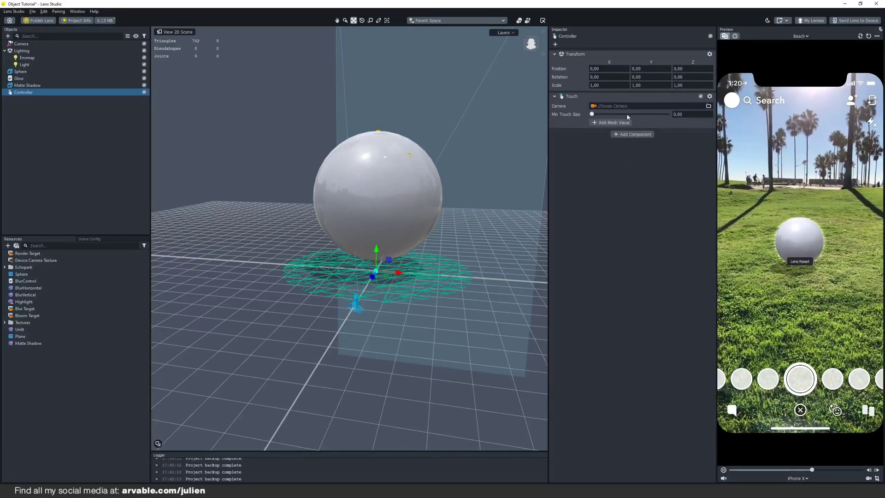
pyautogui.click(627, 106)
pyautogui.click(429, 179)
pyautogui.click(478, 308)
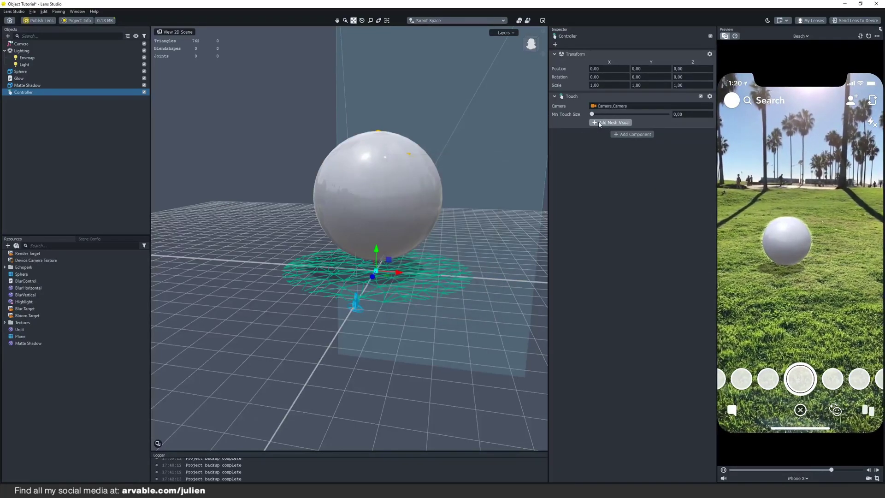
pyautogui.click(600, 123)
pyautogui.doubleClick(407, 185)
# - Add a Render Mesh Visual component to Controller
pyautogui.click(631, 146)
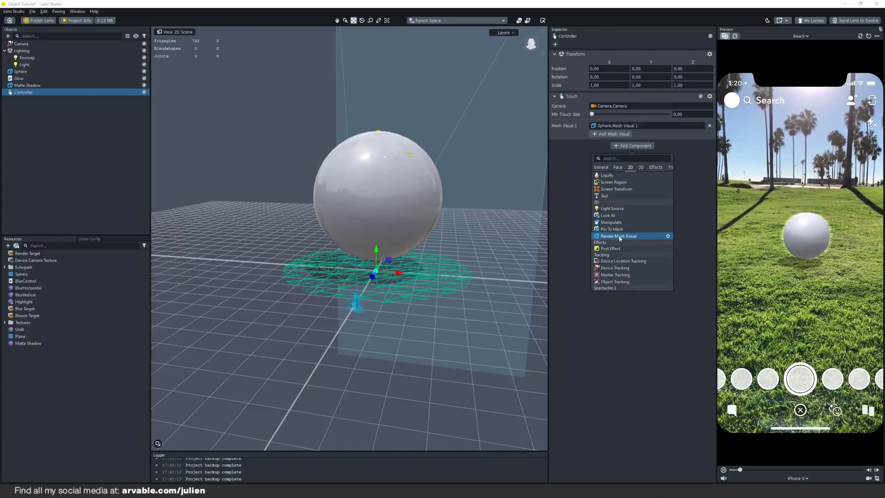
pyautogui.click(620, 236)
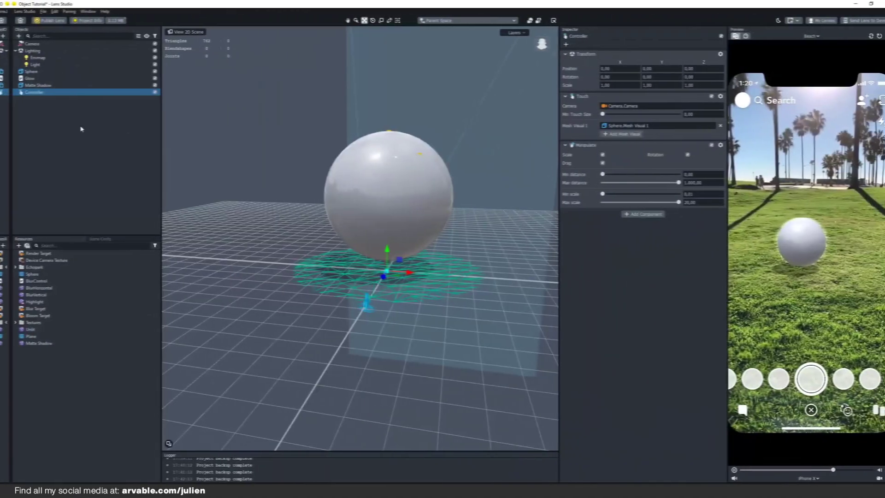
pyautogui.rightClick(27, 112)
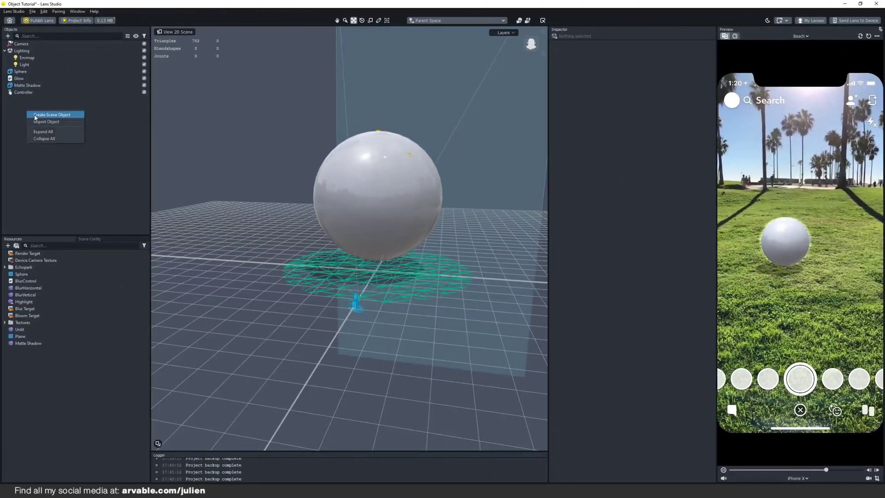
# - Create an empty scene object and rename it '3D Models'
pyautogui.click(35, 115)
pyautogui.rightClick(29, 105)
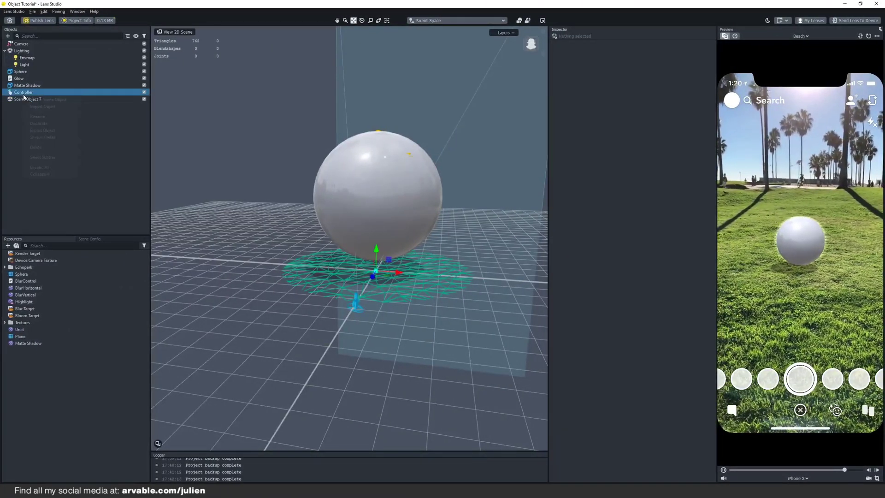
pyautogui.click(24, 98)
pyautogui.rightClick(23, 98)
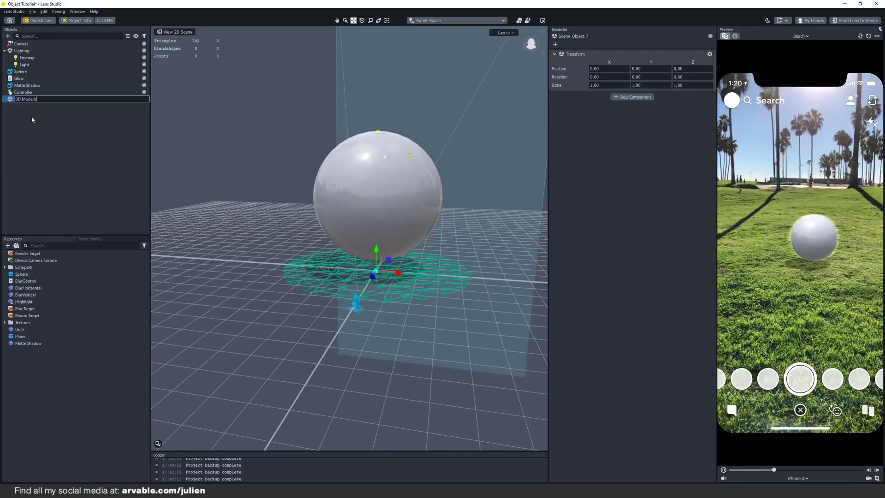
pyautogui.press('Return')
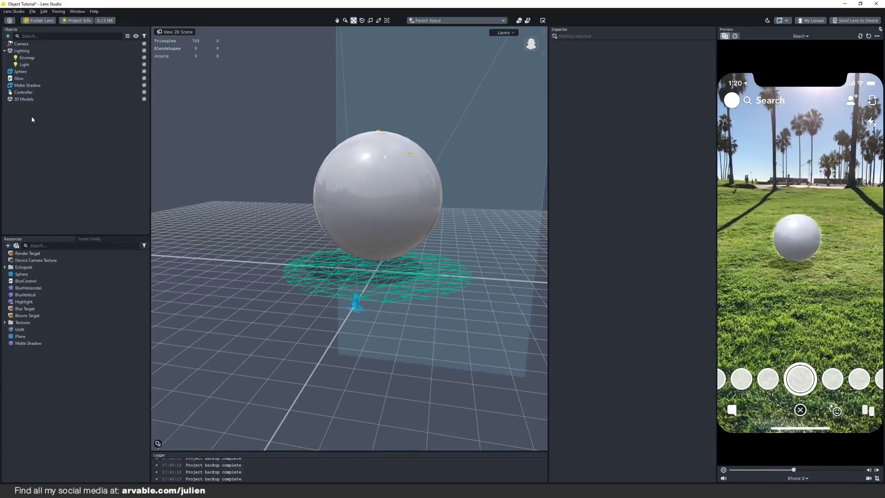
# - Move Sphere and Matte Shadow inside 3D Models
pyautogui.click(21, 81)
pyautogui.moveTo(59, 90); pyautogui.dragTo(26, 100)
pyautogui.click(27, 78)
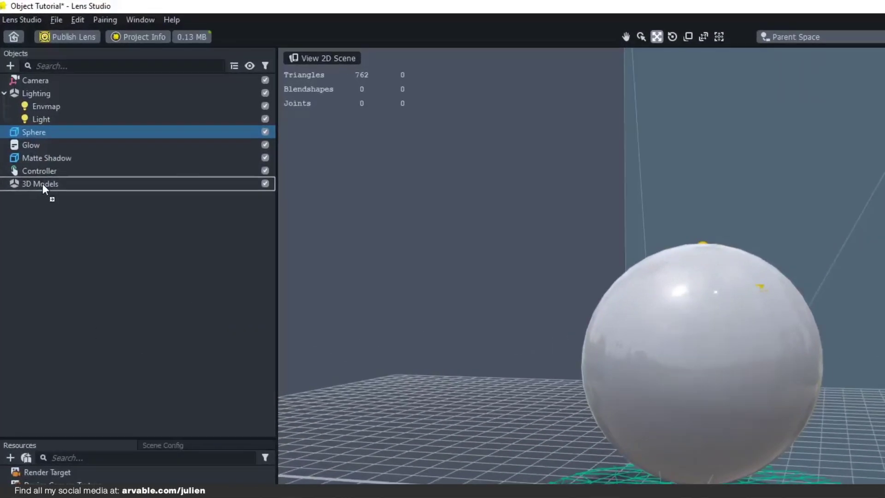
pyautogui.moveTo(44, 173)
pyautogui.mouseDown()
pyautogui.moveTo(84, 188)
pyautogui.moveTo(59, 168)
pyautogui.mouseUp()
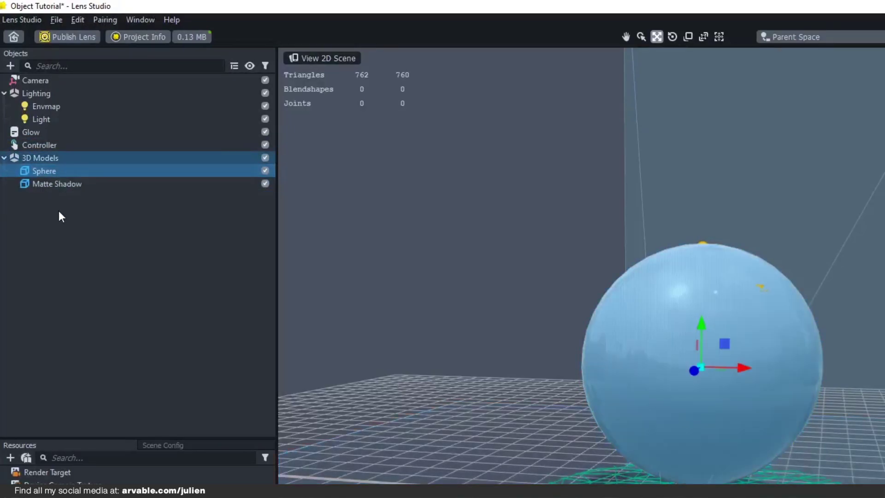
# - Nest 3D Models and Glow under Controller, then clear the selection
pyautogui.click(29, 168)
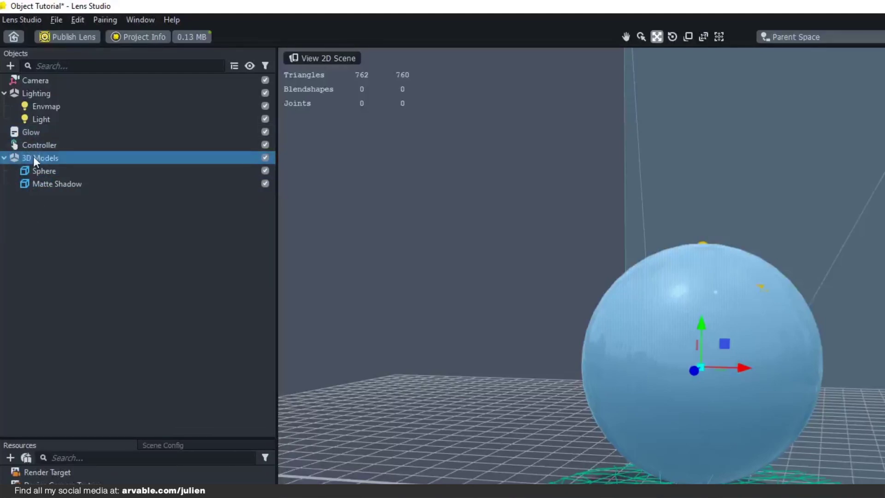
pyautogui.moveTo(35, 159); pyautogui.dragTo(51, 152)
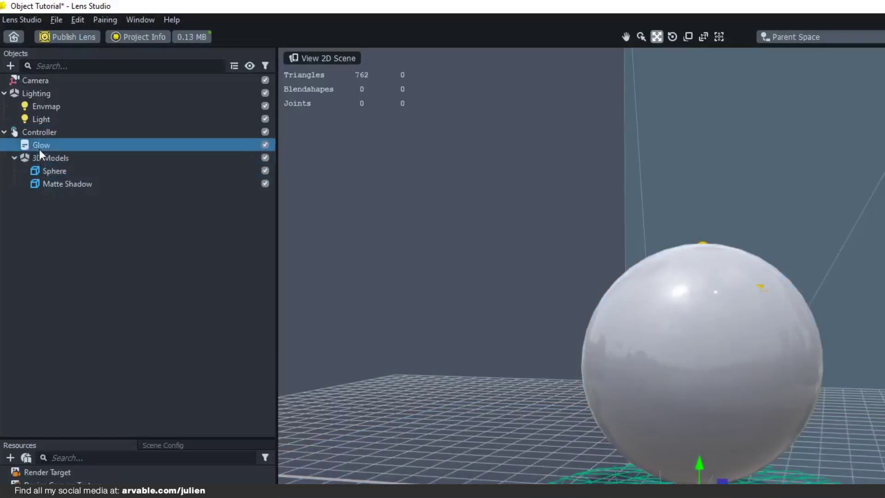
pyautogui.click(40, 133)
pyautogui.keyDown('shift'); pyautogui.click(64, 184); pyautogui.keyUp('shift')
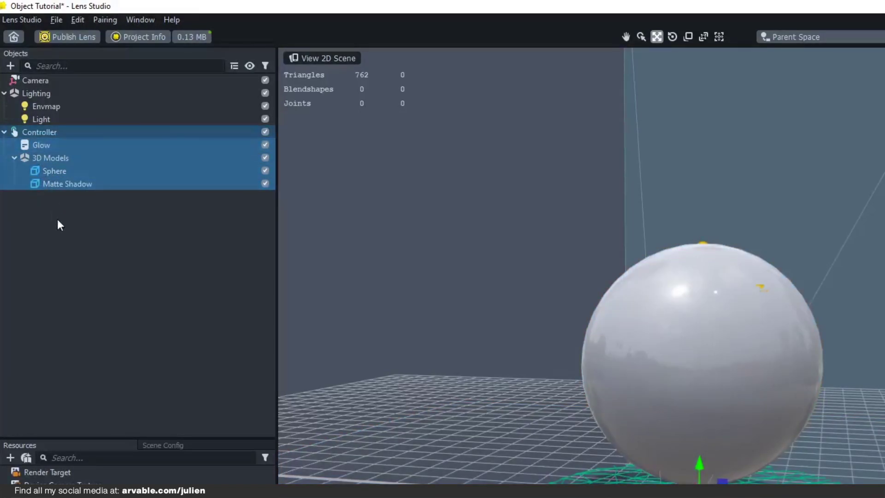
pyautogui.click(34, 136)
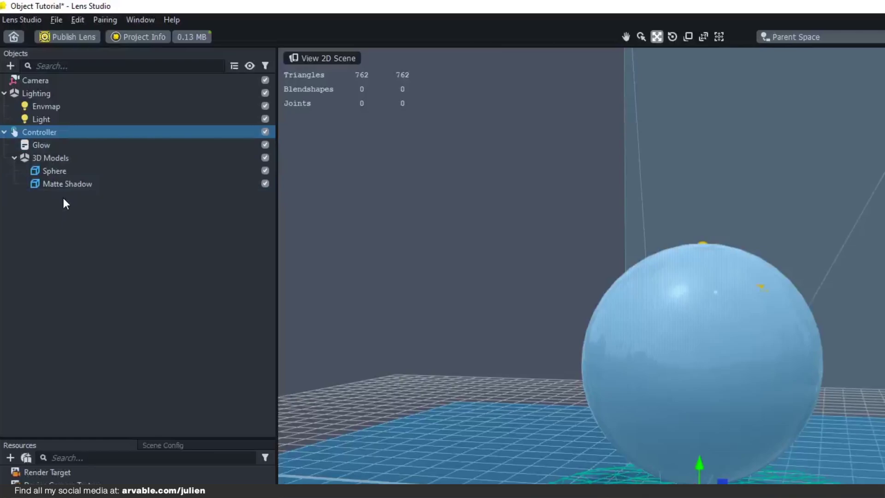
pyautogui.click(64, 201)
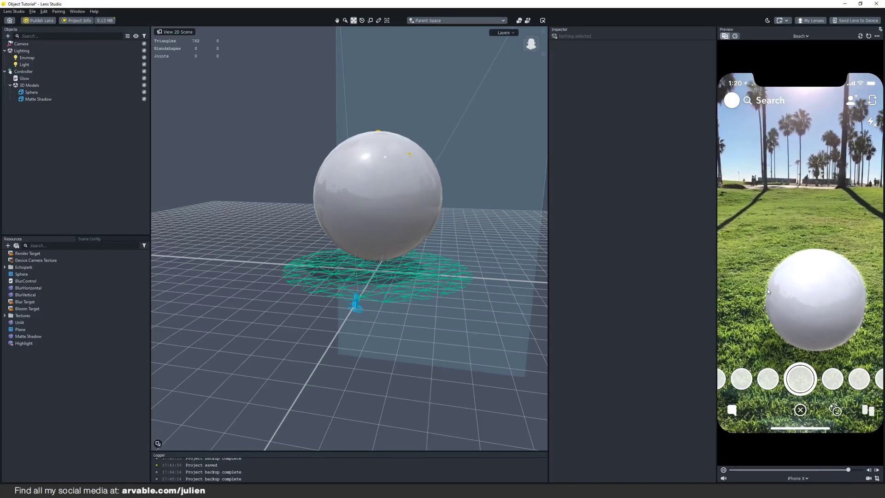
# - Try a red base colour on the Unlit material and restart the lens preview
pyautogui.click(81, 323)
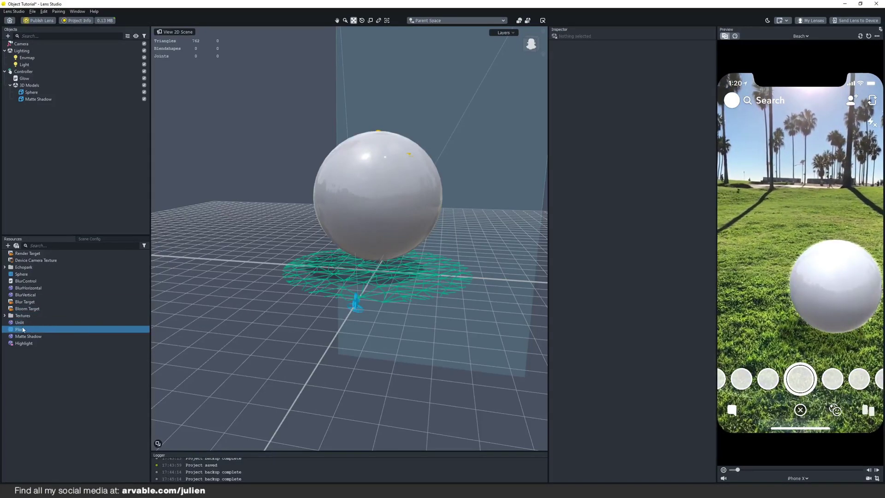
pyautogui.click(65, 323)
pyautogui.click(625, 168)
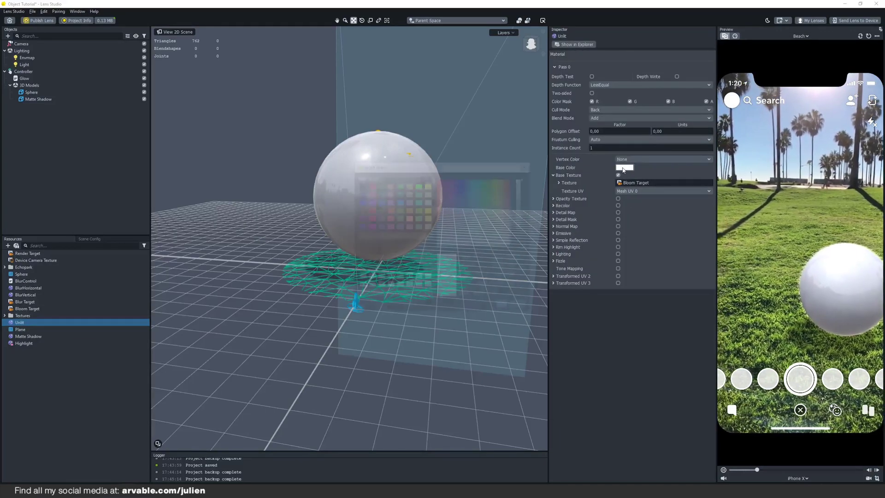
pyautogui.click(503, 191)
pyautogui.click(370, 209)
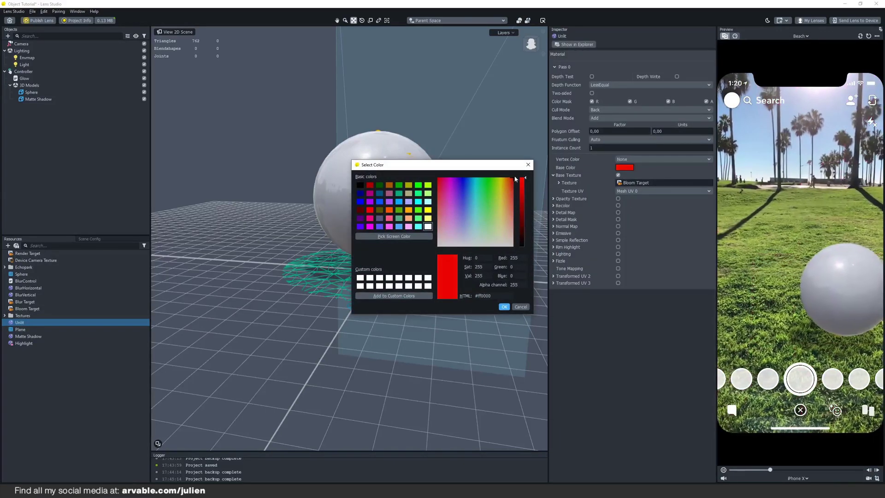
pyautogui.click(504, 307)
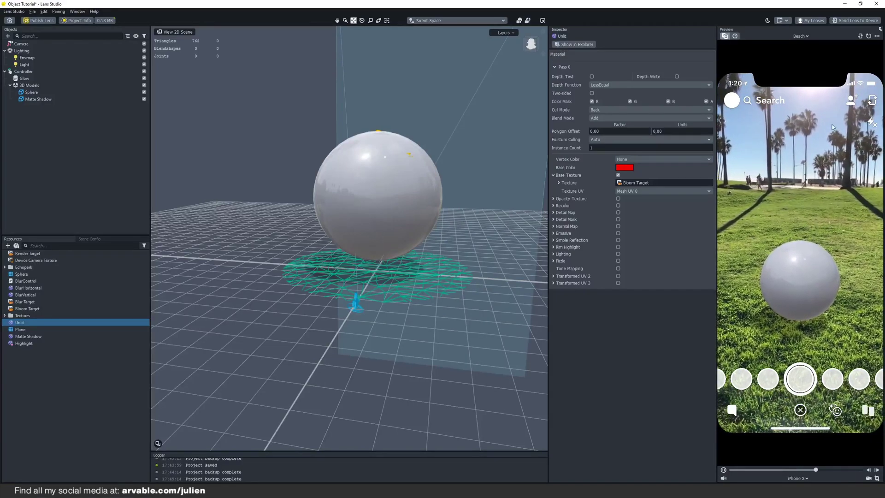
pyautogui.click(869, 36)
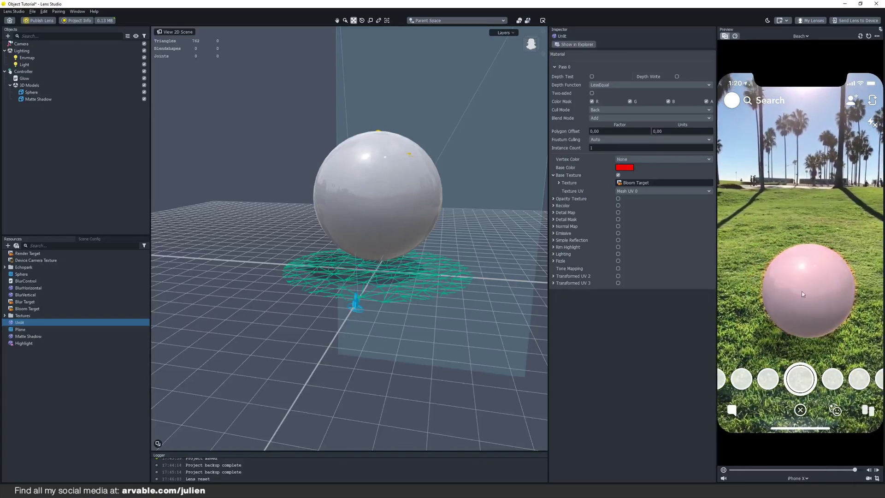
# - Change the Unlit base colour to cyan #00eaff and restart the preview to check it
pyautogui.click(625, 167)
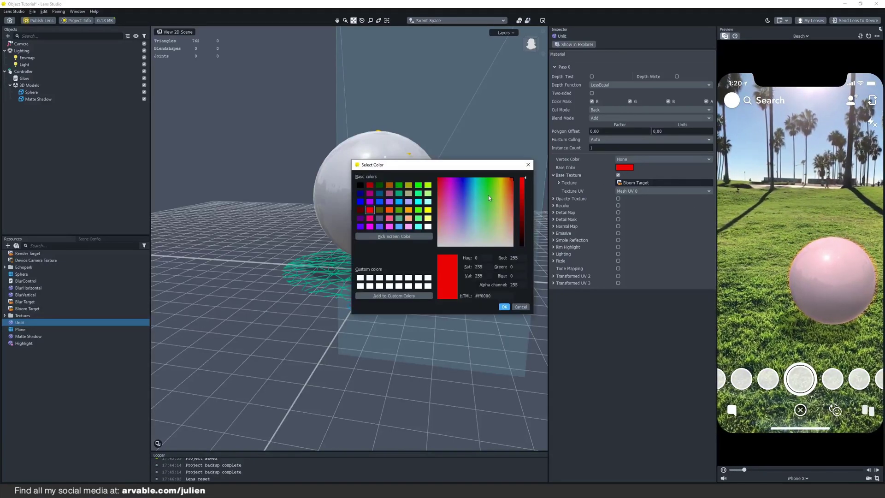
pyautogui.click(475, 179)
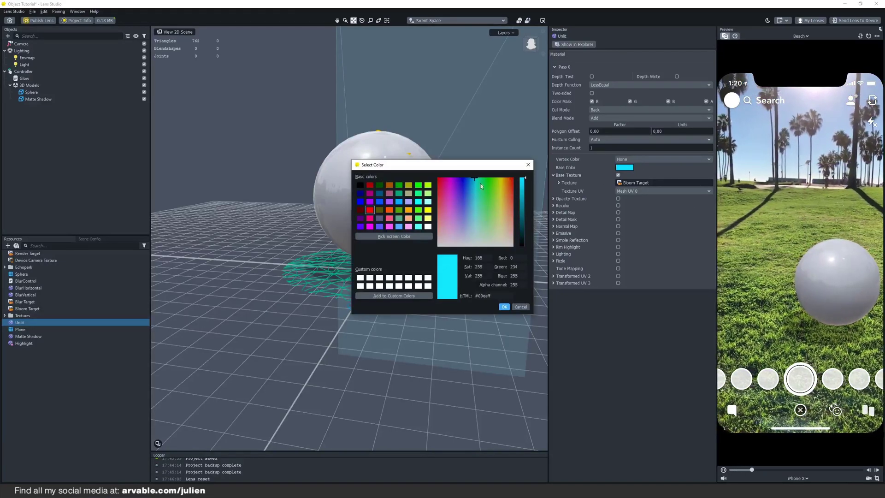
pyautogui.click(504, 307)
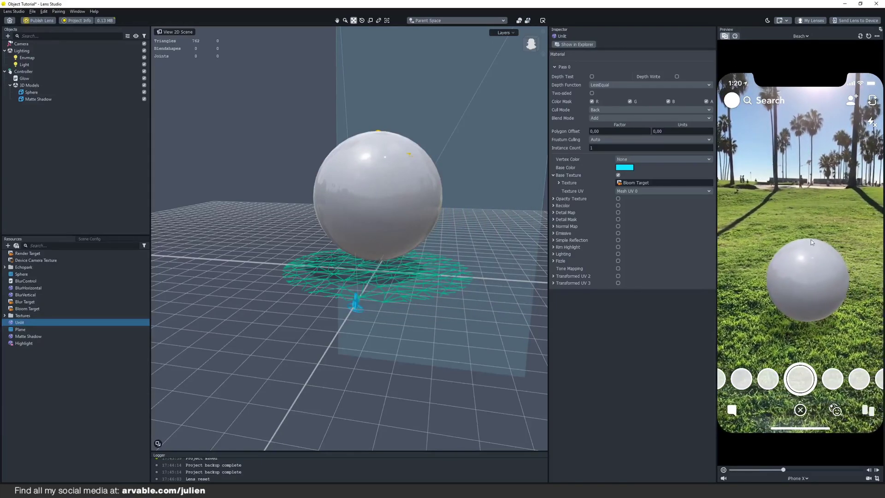
pyautogui.click(870, 36)
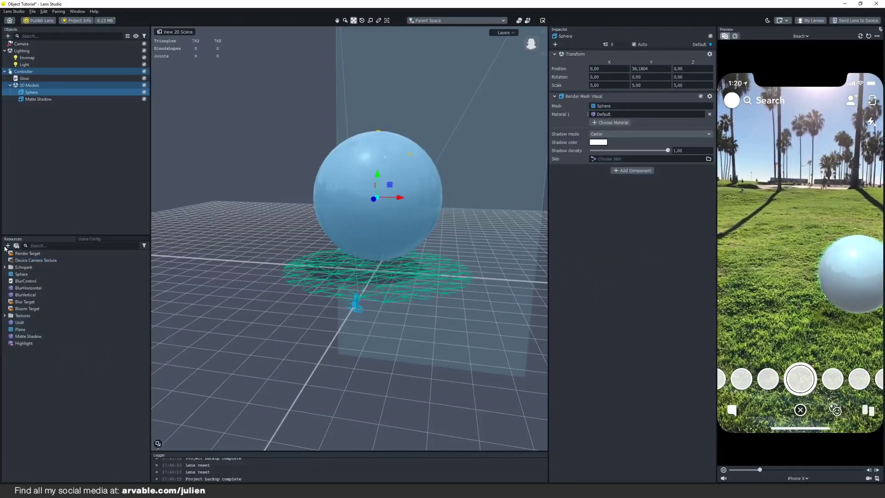
# - Add a new PBR material and apply it to the Sphere's material slot
pyautogui.click(9, 316)
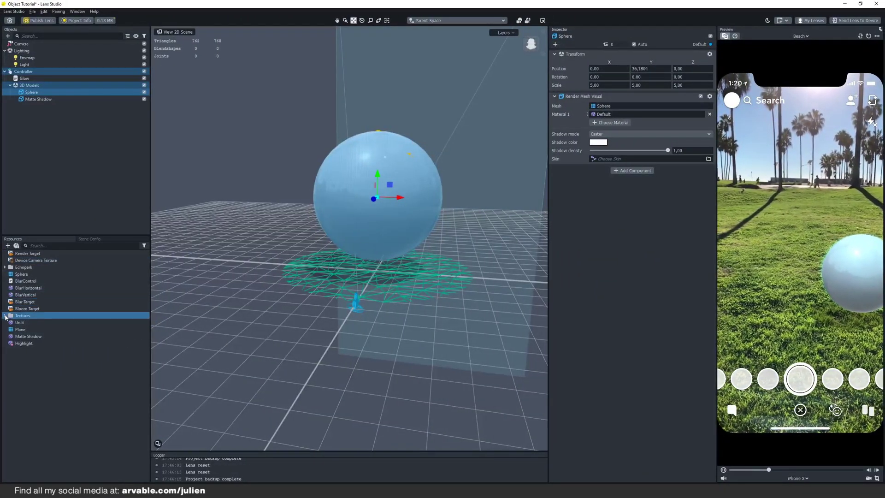
pyautogui.click(7, 246)
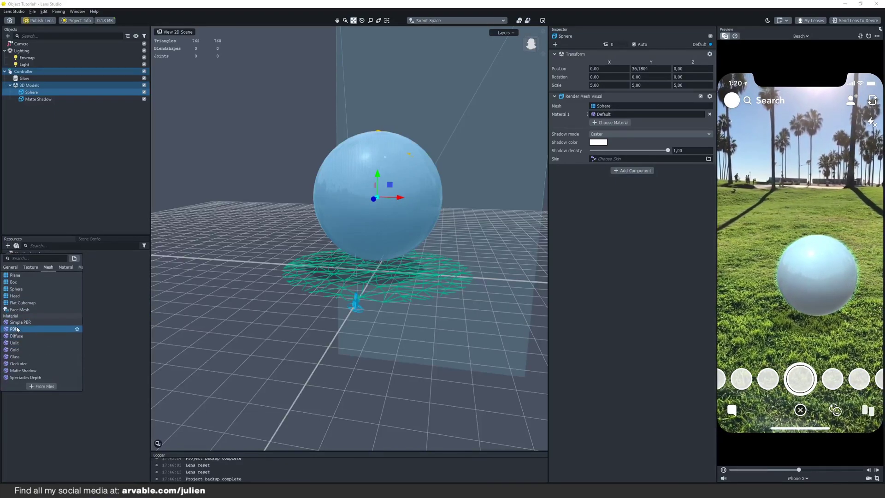
pyautogui.click(33, 338)
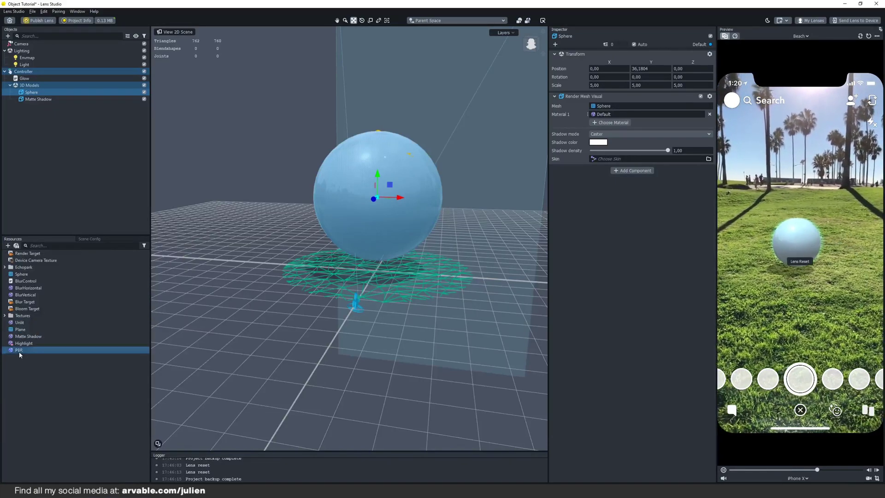
pyautogui.click(18, 355)
pyautogui.moveTo(18, 350); pyautogui.dragTo(646, 114)
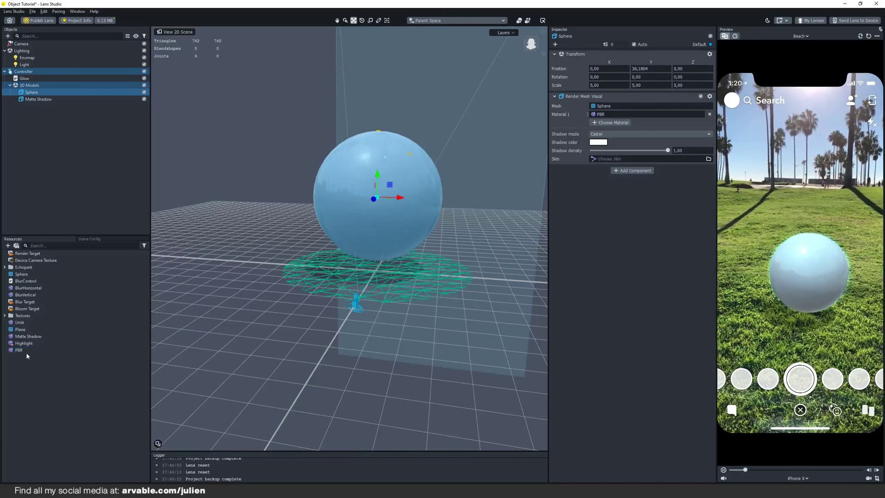
# - Set the PBR material's base colour to a light cyan and confirm the Sphere uses it
pyautogui.click(27, 350)
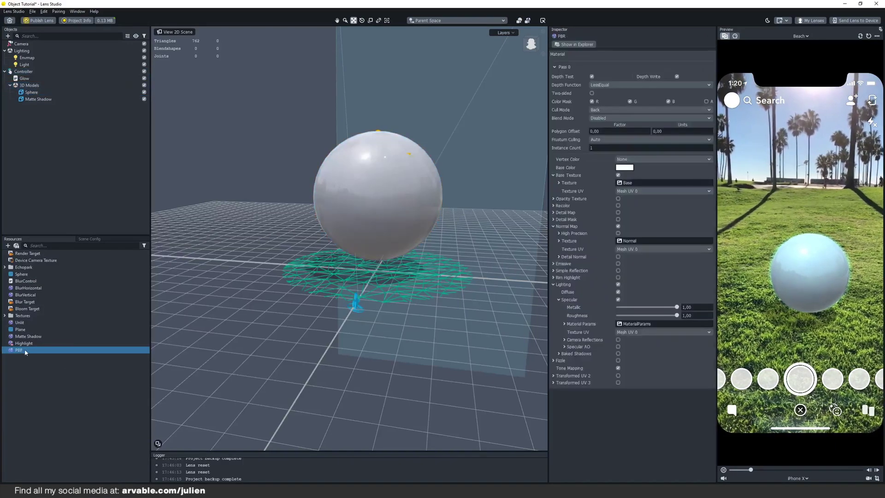
pyautogui.click(625, 168)
pyautogui.moveTo(503, 205); pyautogui.dragTo(473, 169)
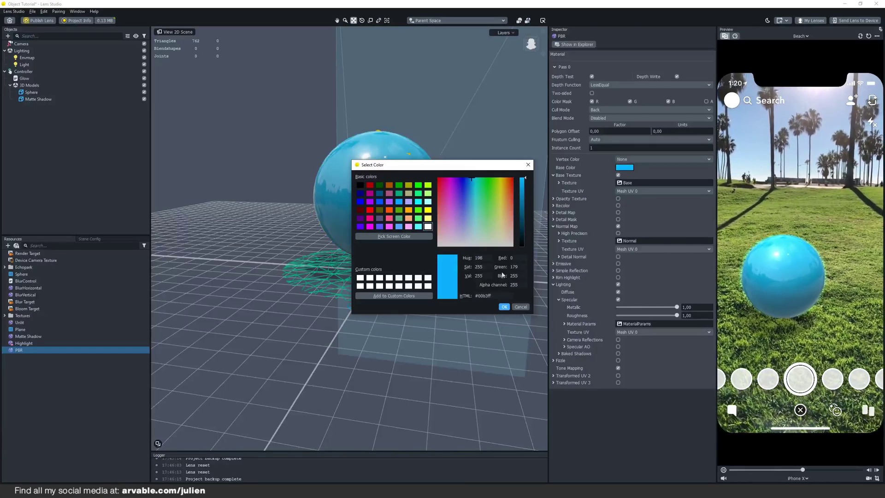
pyautogui.click(504, 307)
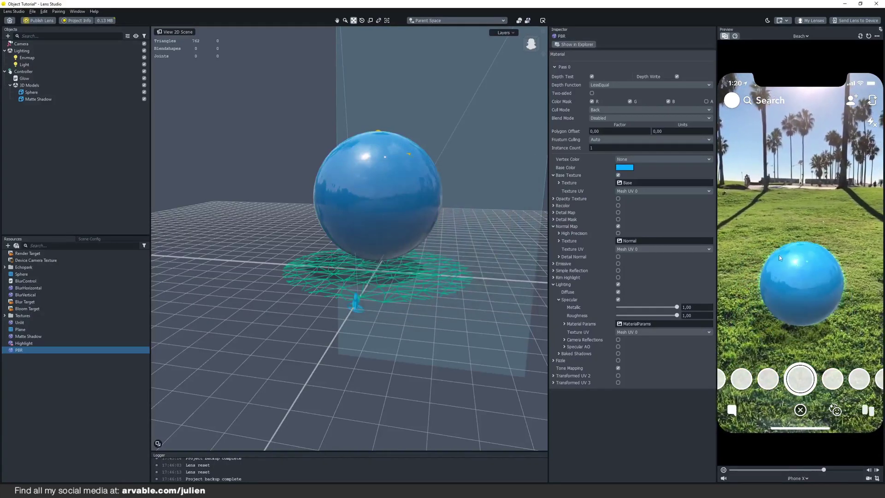
pyautogui.click(626, 169)
pyautogui.moveTo(472, 181); pyautogui.dragTo(476, 179)
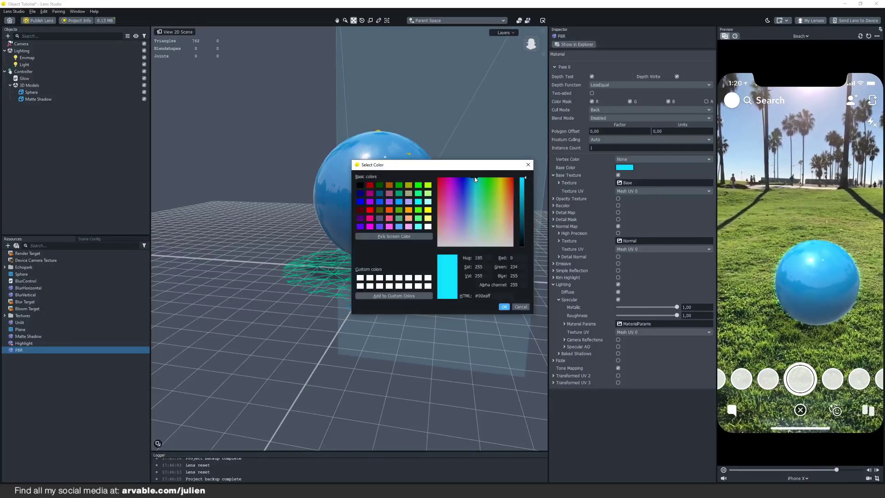
pyautogui.click(504, 307)
pyautogui.click(445, 217)
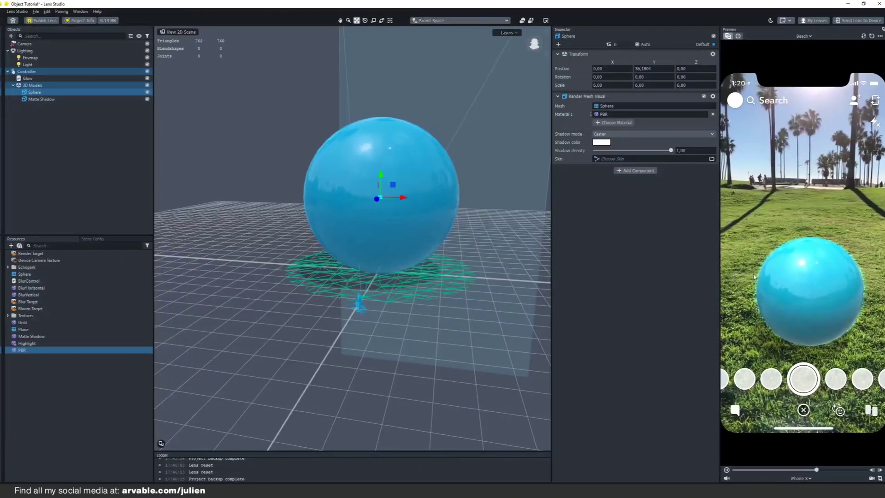
# - Lower BlurHorizontal's image width from 600 to 300, then to 150
pyautogui.click(111, 294)
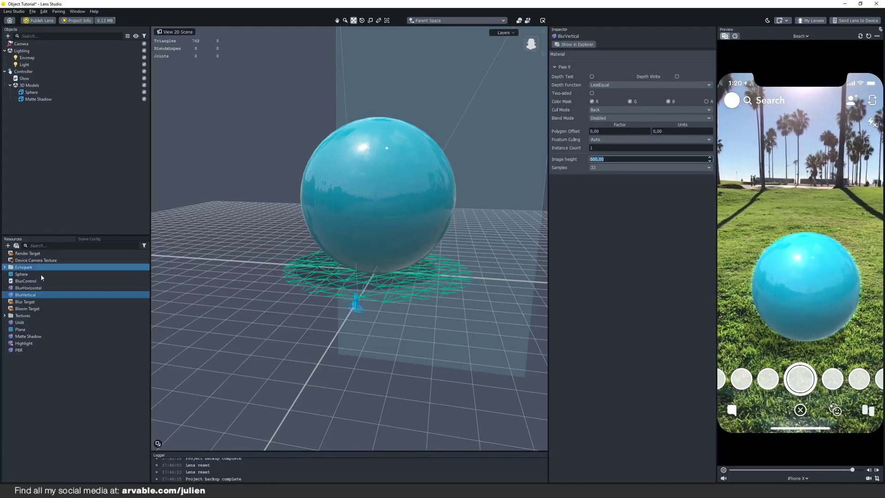
pyautogui.click(28, 288)
pyautogui.click(581, 169)
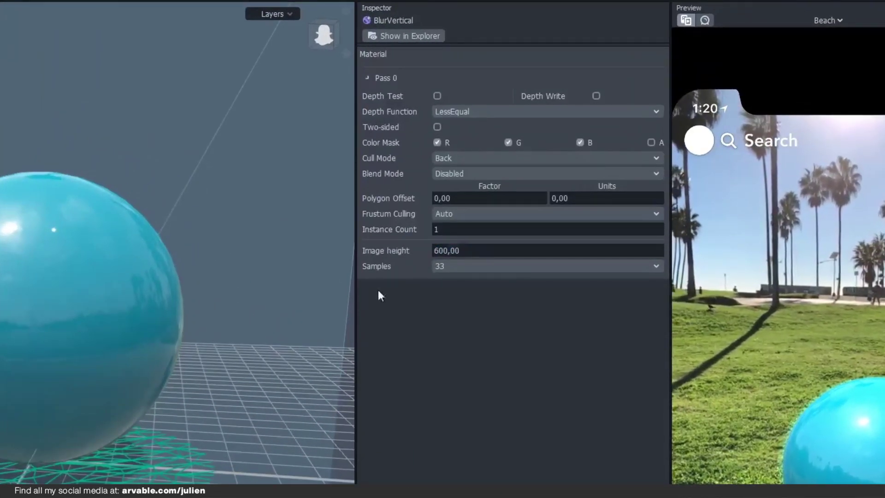
pyautogui.moveTo(461, 250); pyautogui.dragTo(417, 250)
pyautogui.write('3')
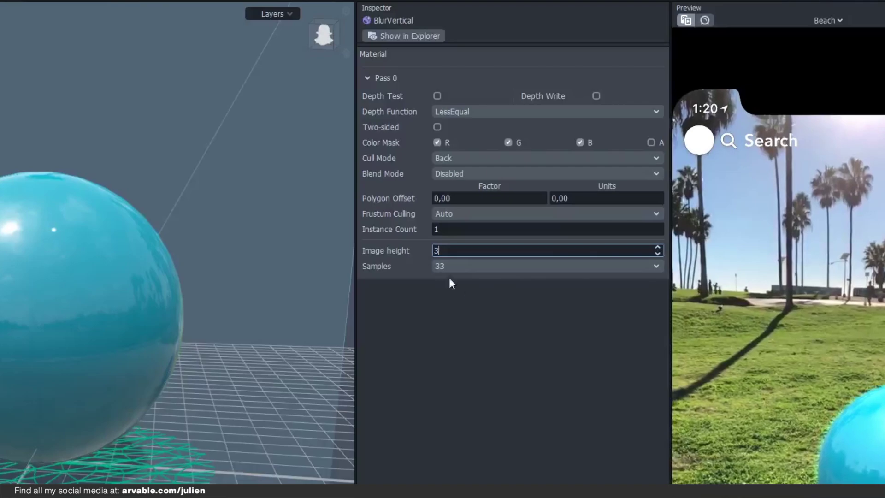
pyautogui.write('00')
pyautogui.press('Return')
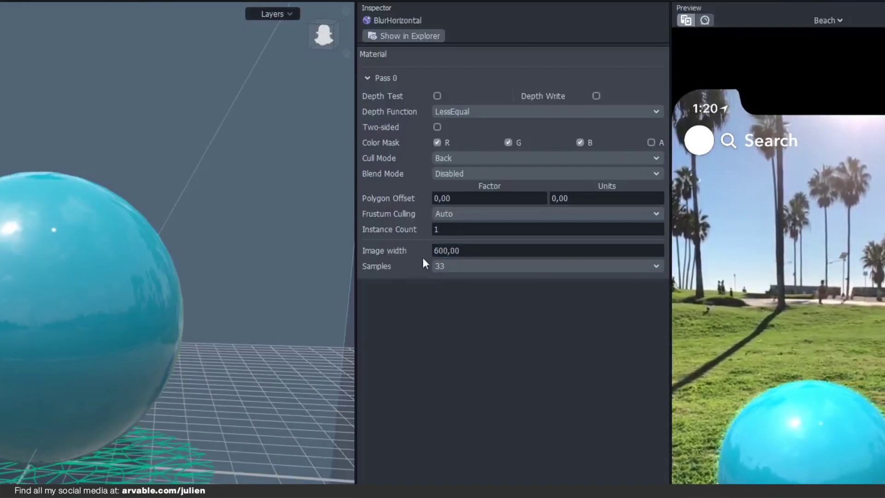
pyautogui.moveTo(459, 251); pyautogui.dragTo(390, 253)
pyautogui.write('300')
pyautogui.press('Return')
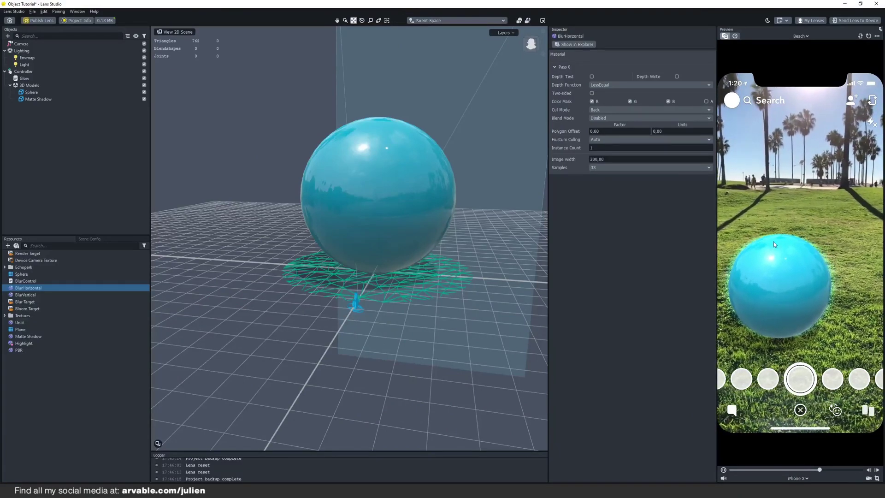
pyautogui.click(609, 159)
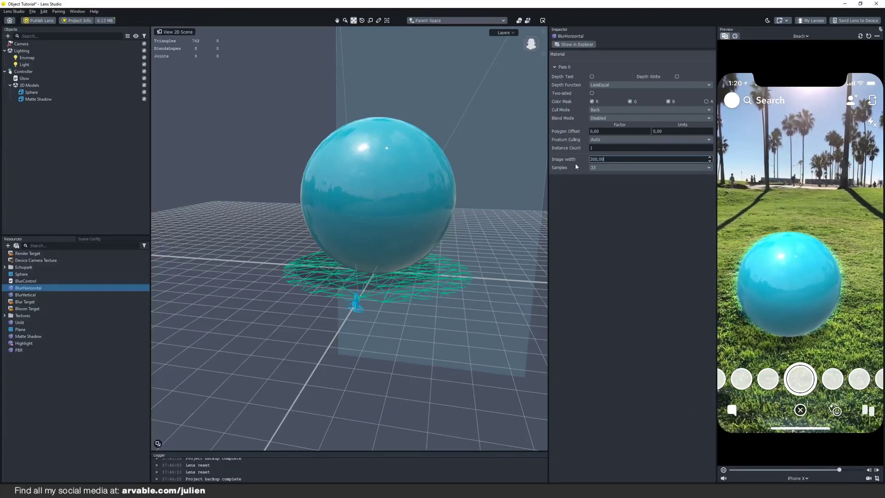
pyautogui.hotkey('ctrl', 'a')
pyautogui.write('150')
pyautogui.press('Return')
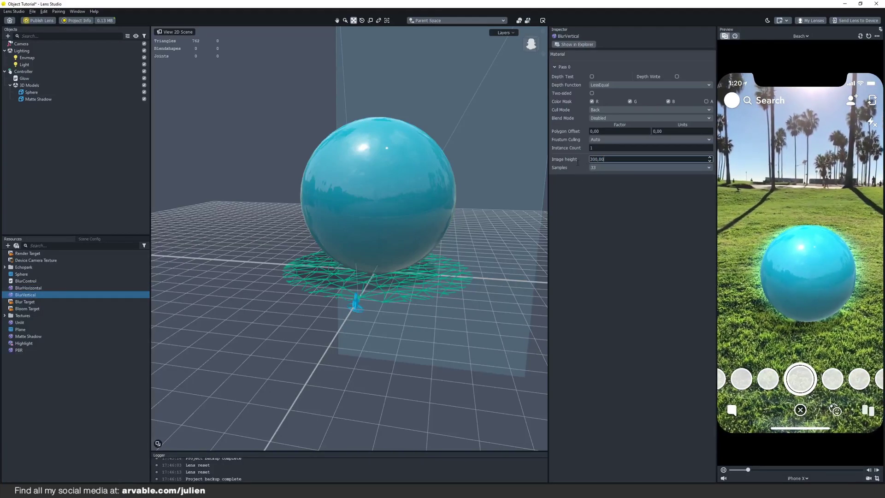
# - Set BlurVertical's image height to 150
pyautogui.click(604, 159)
pyautogui.write('150')
pyautogui.press('Return')
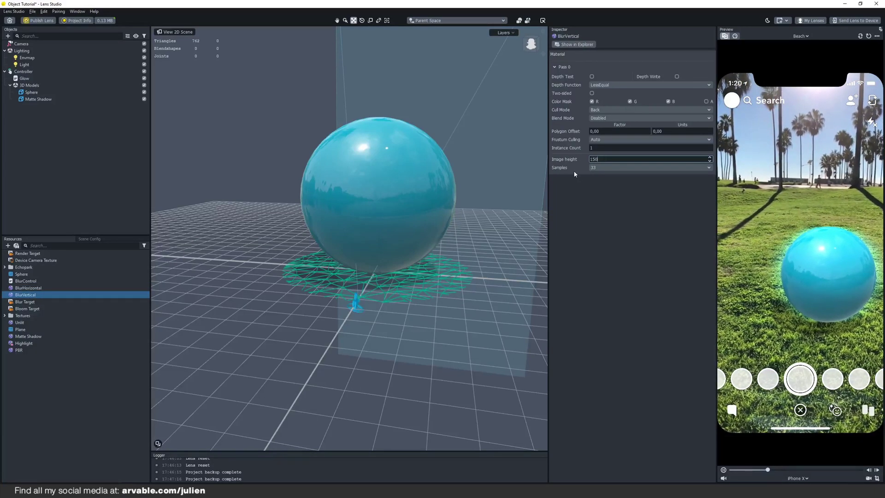
pyautogui.click(783, 272)
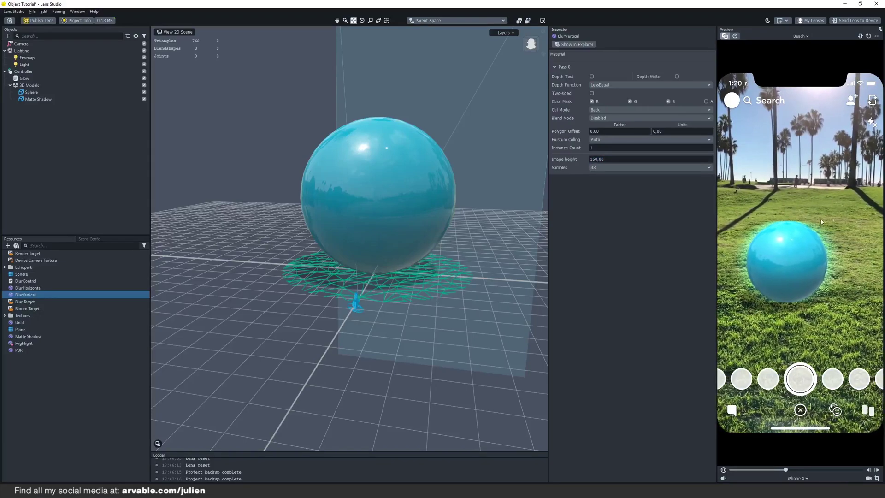